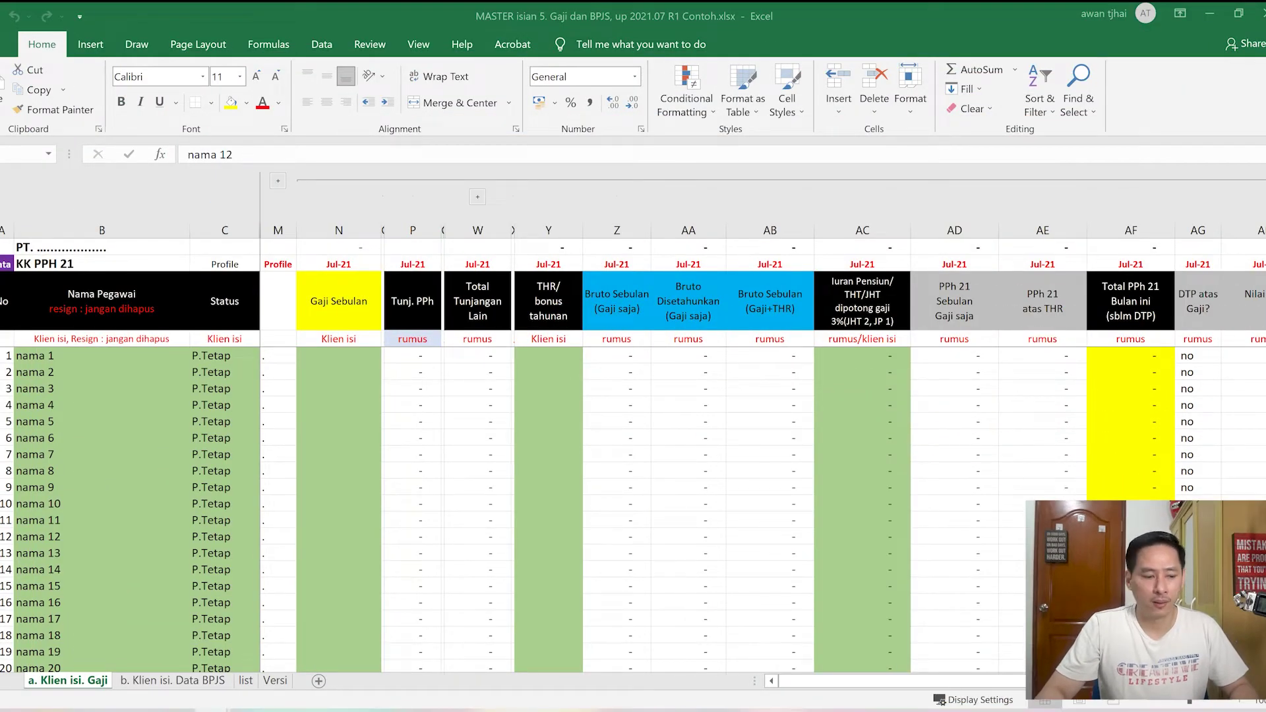
Step: Go to the Versi sheet and point out the R1 note about BPJS and journal updates
{"action": "left_click", "coordinate": [277, 680]}
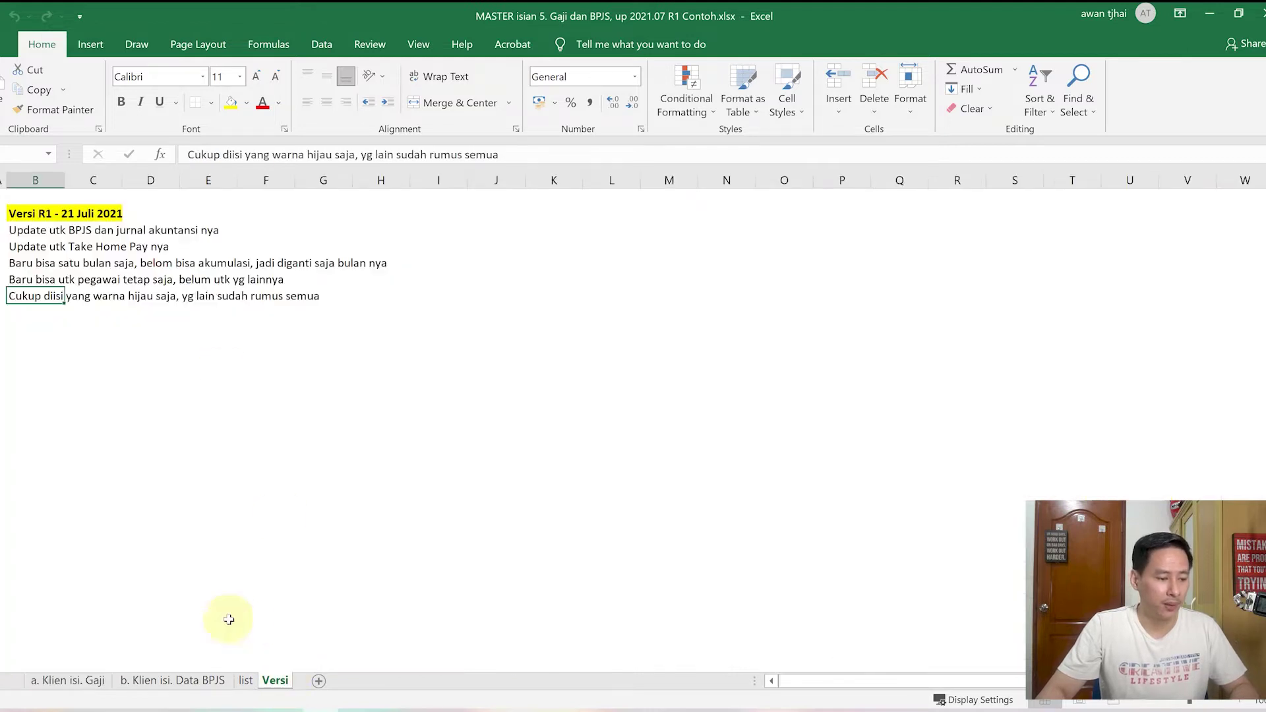
{"action": "left_click", "coordinate": [136, 362]}
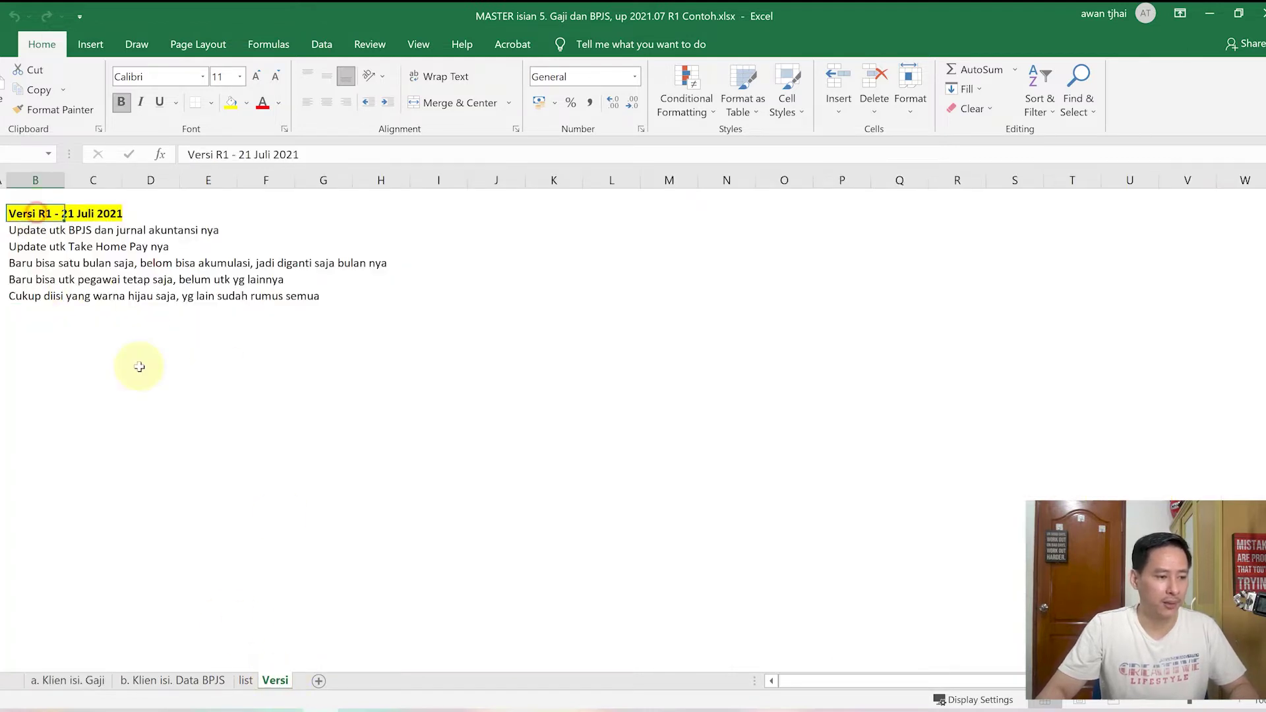
{"action": "left_click", "coordinate": [29, 343]}
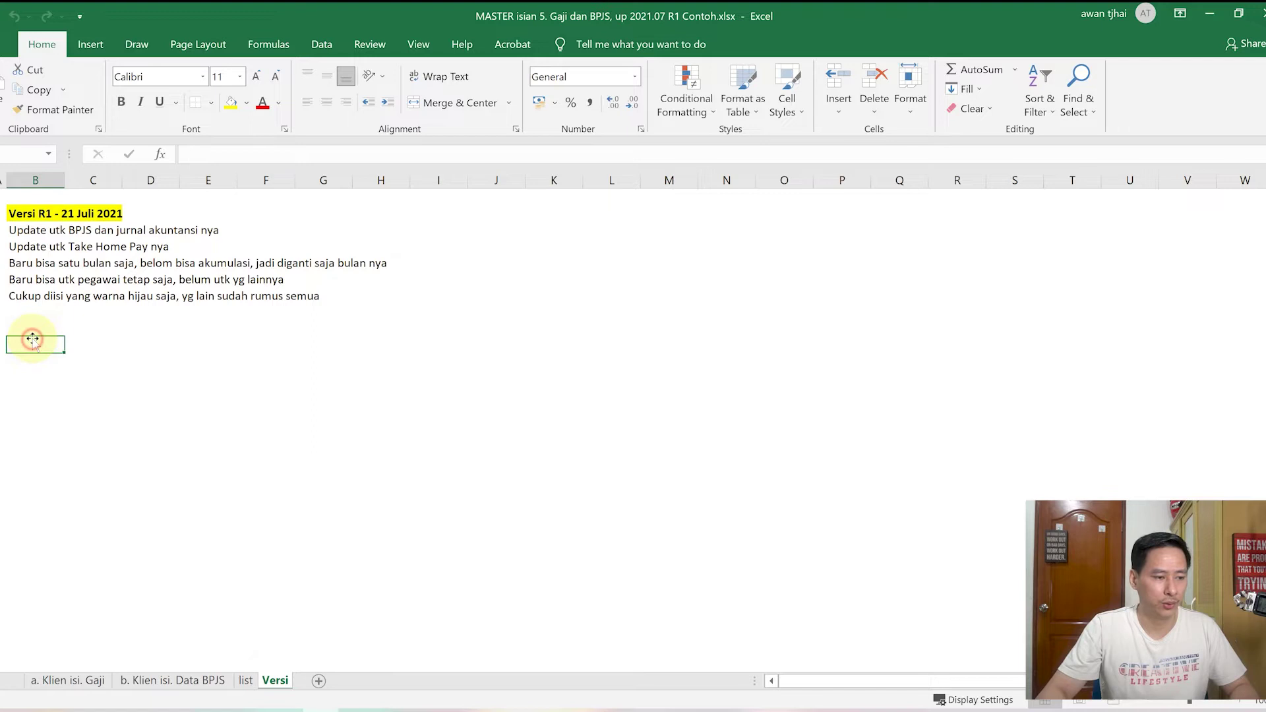
{"action": "left_click", "coordinate": [28, 231]}
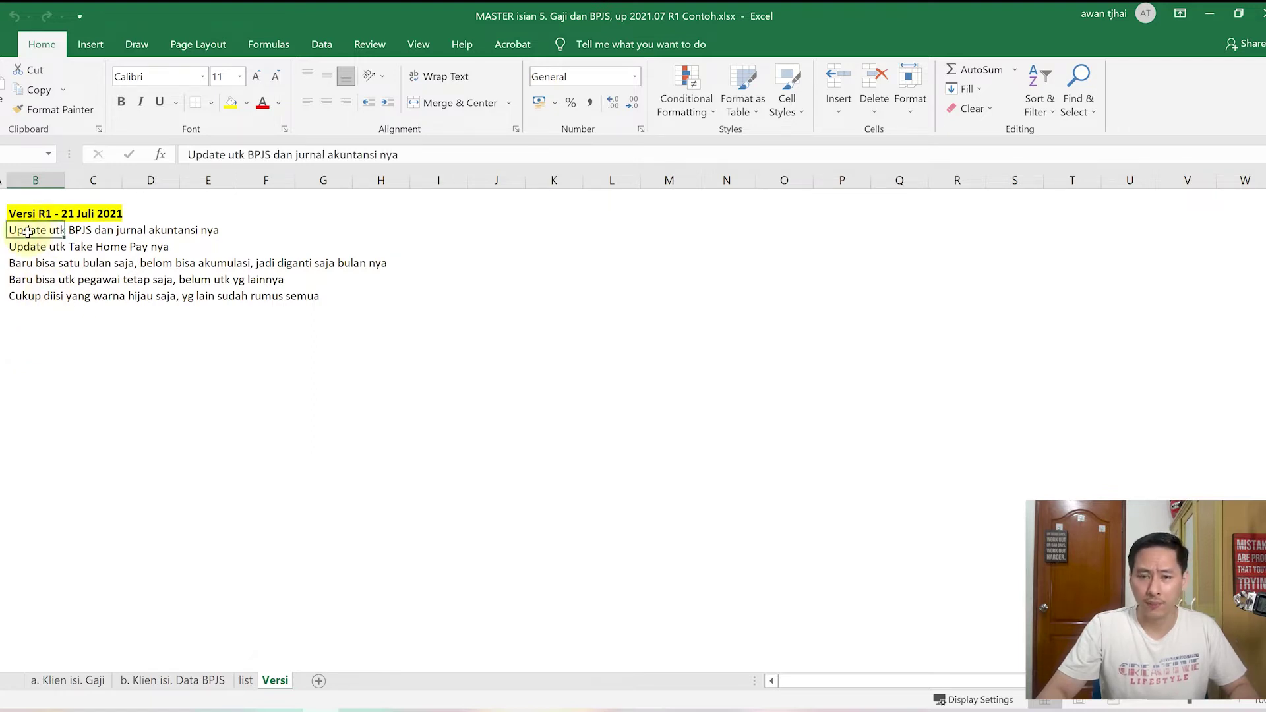
{"action": "left_click", "coordinate": [36, 349]}
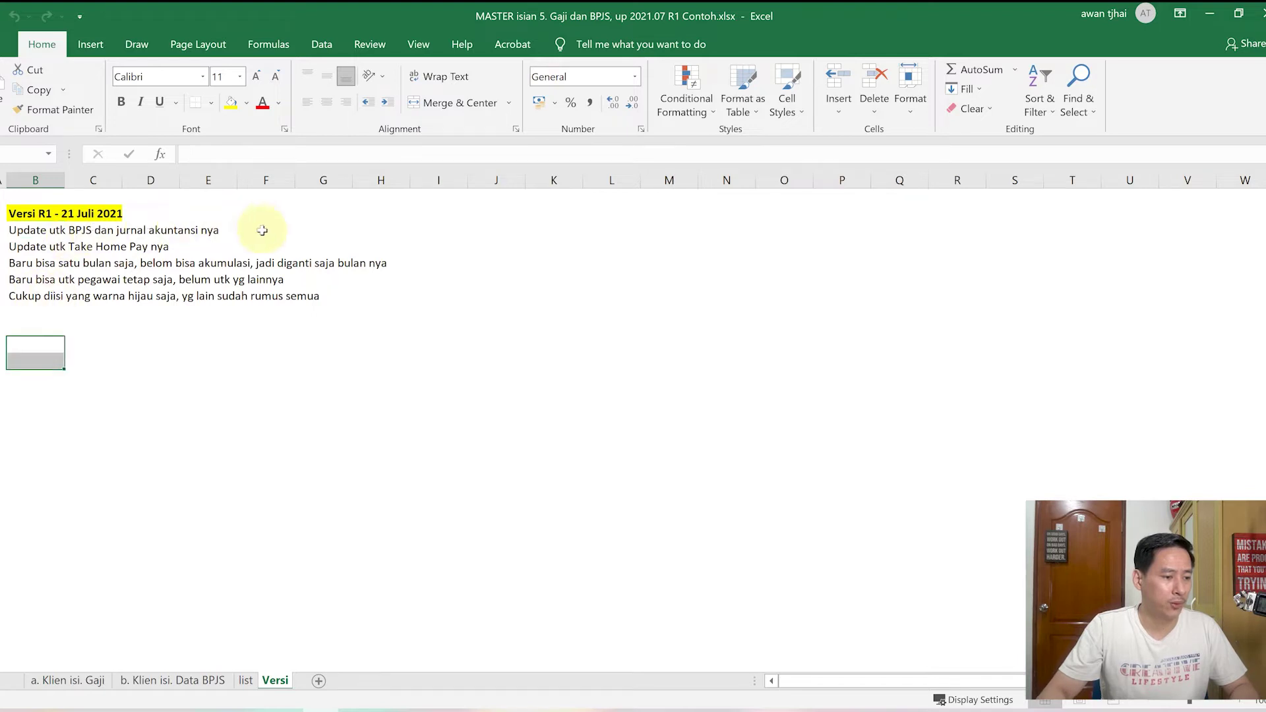
Step: Highlight the notes on permanent employees only and filling only green cells, then return to the salary sheet
{"action": "left_click", "coordinate": [3, 230]}
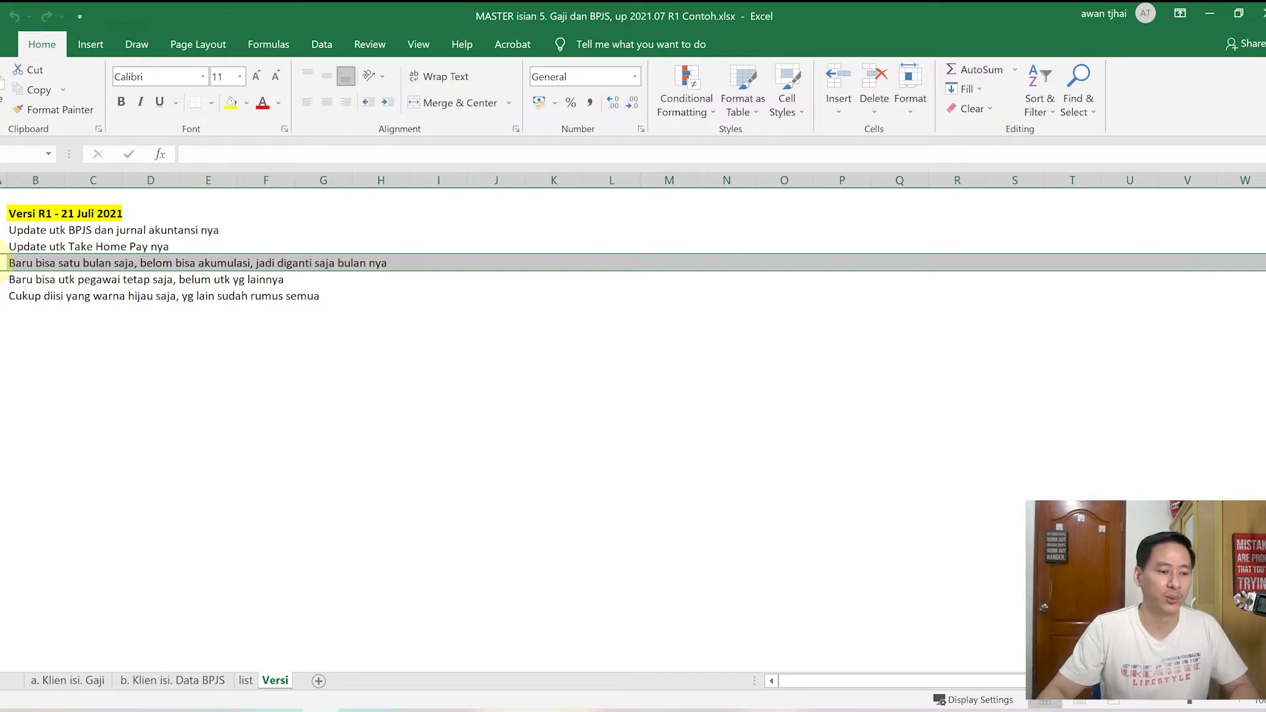
{"action": "left_click", "coordinate": [2, 279]}
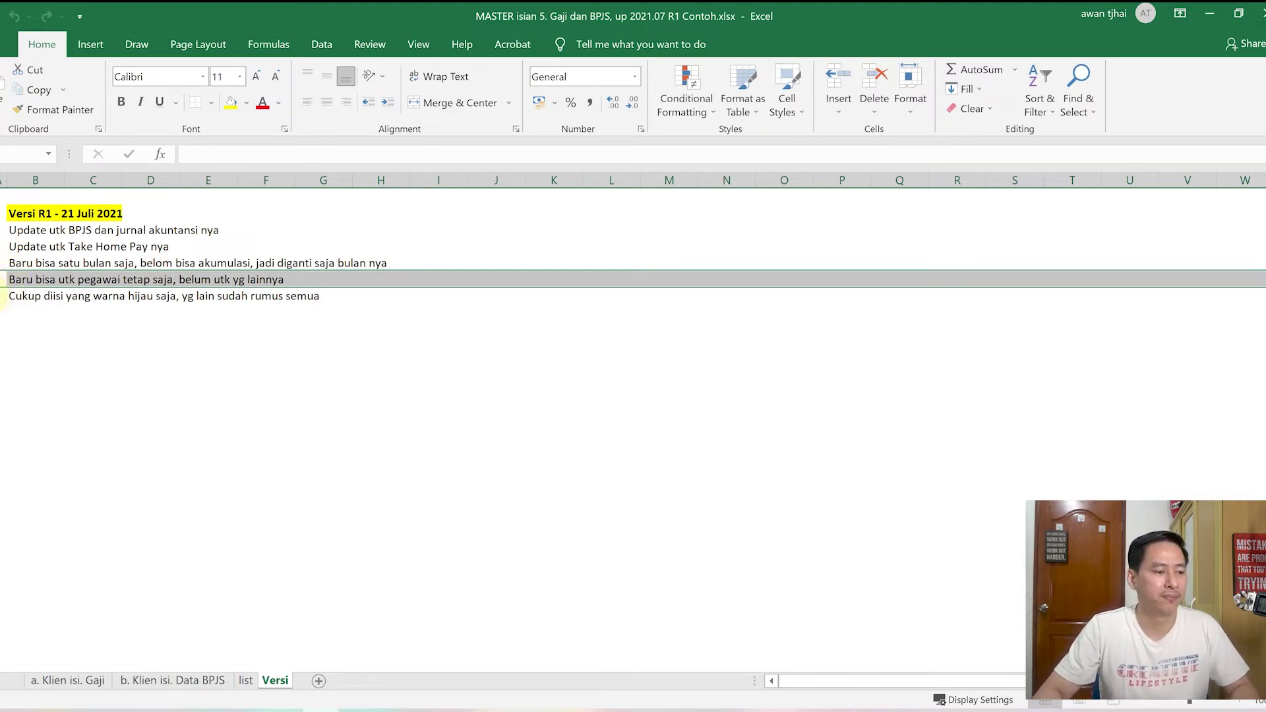
{"action": "left_click", "coordinate": [2, 296]}
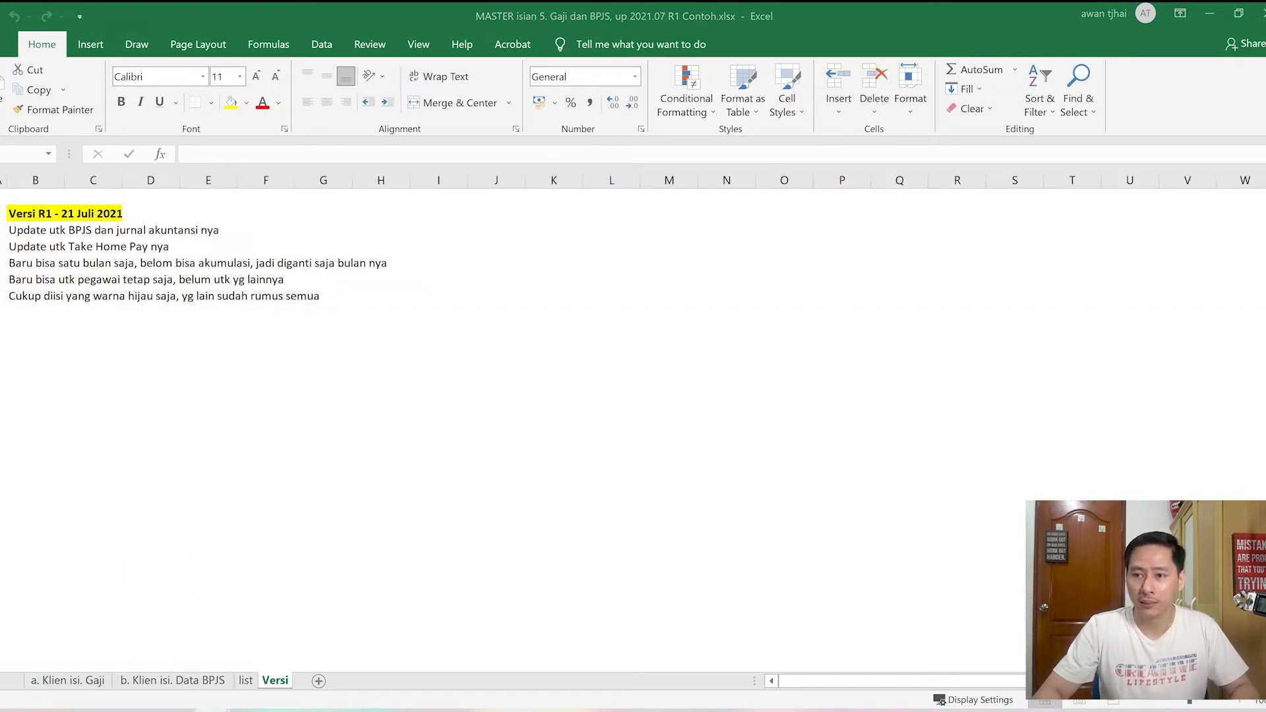
{"action": "left_click", "coordinate": [81, 683]}
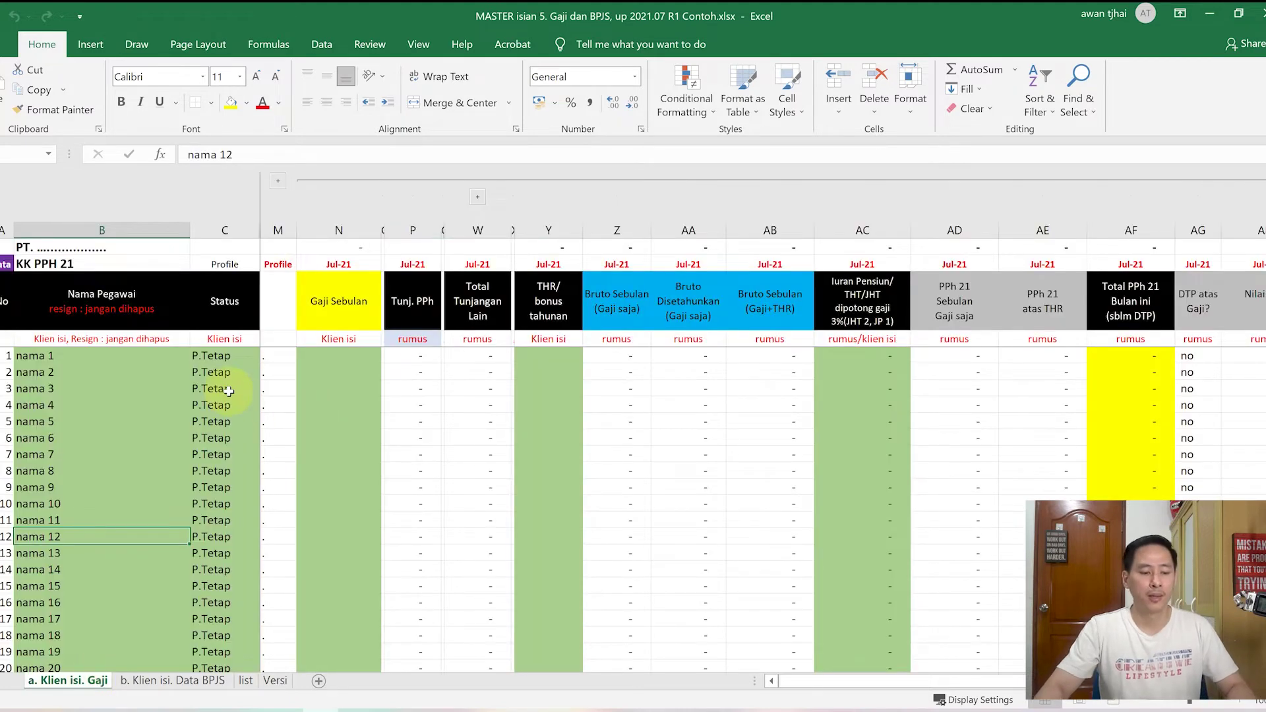
Step: Select the first six employee names together with their status values
{"action": "key", "text": "ctrl+Up"}
{"action": "key", "text": "Down"}
{"action": "key", "text": "Down"}
{"action": "key", "text": "Down"}
{"action": "key", "text": "Down"}
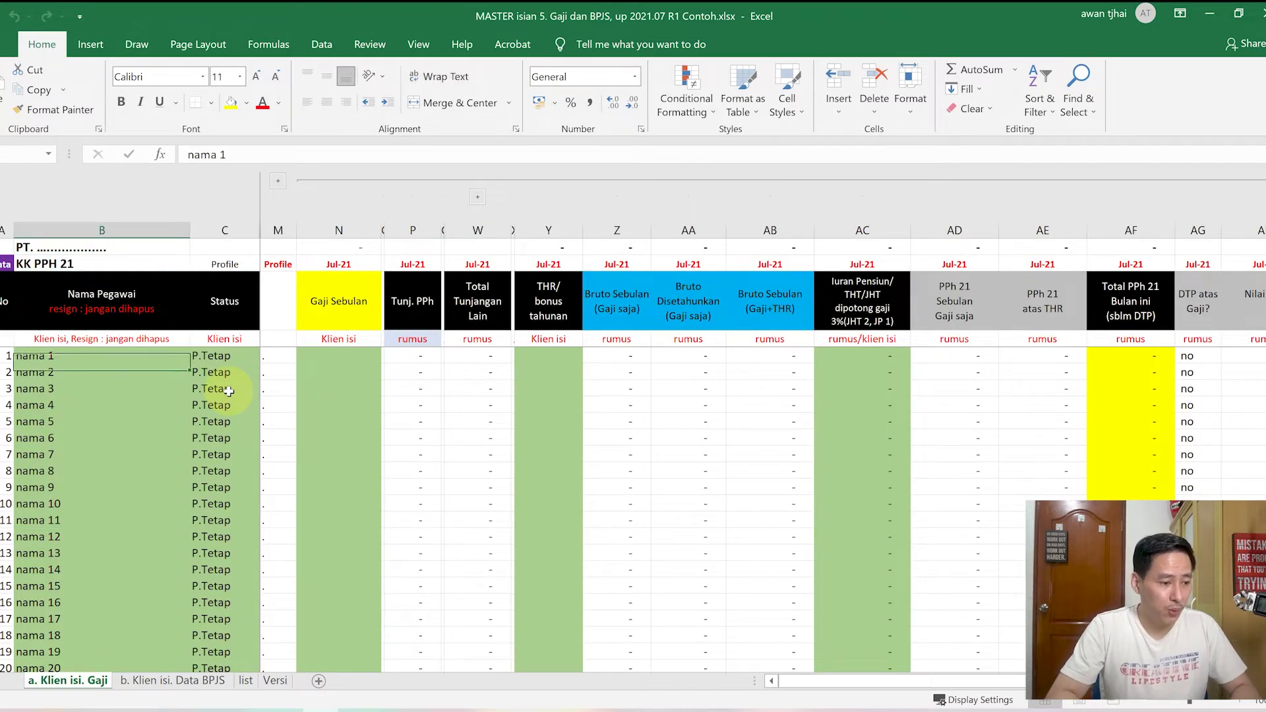
{"action": "key", "text": "shift+Down"}
{"action": "key", "text": "shift+Down"}
{"action": "key", "text": "shift+Down"}
{"action": "key", "text": "shift+Down"}
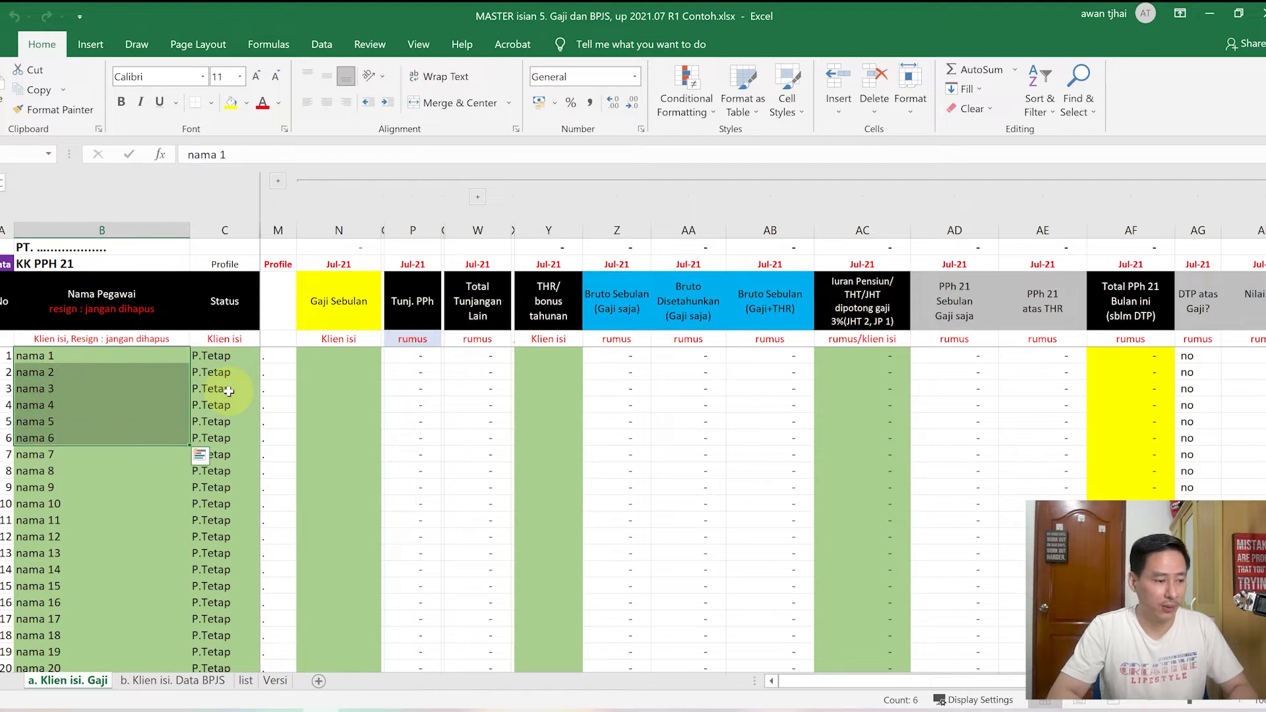
{"action": "key", "text": "shift+Right"}
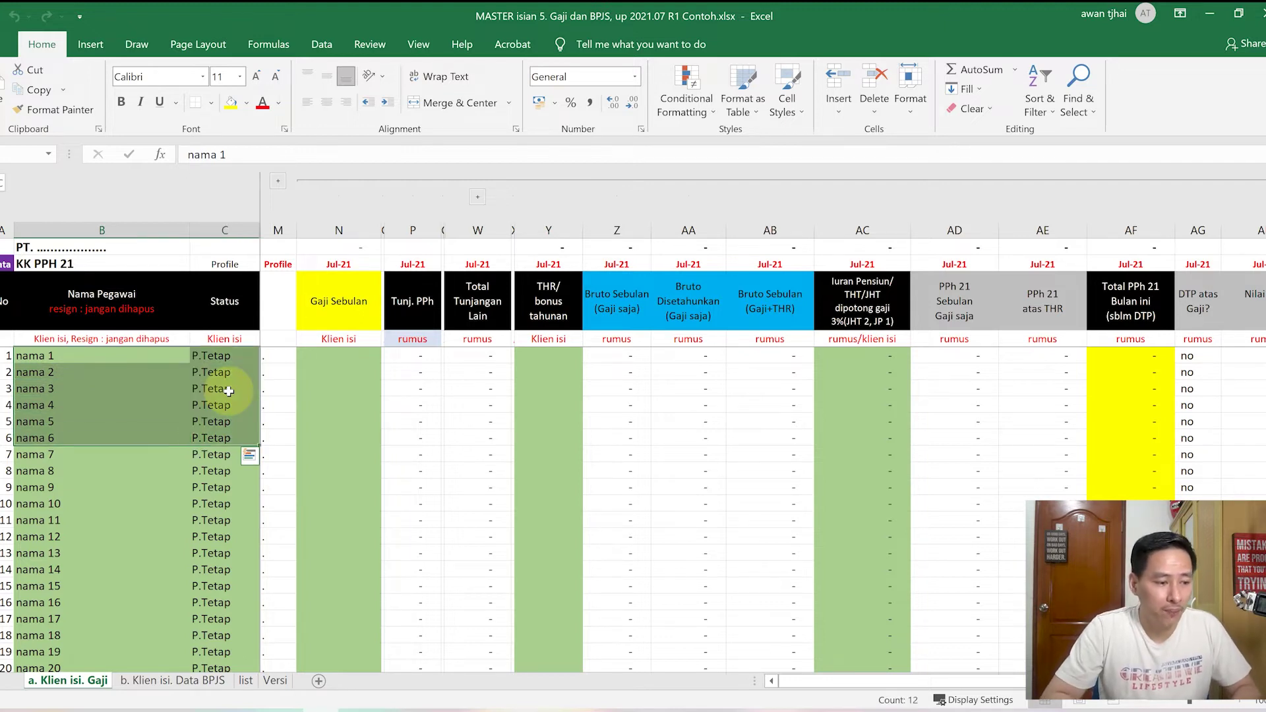
Step: Keep nama 1's status as P.Tetap and select the first five Gaji Sebulan cells
{"action": "left_click", "coordinate": [242, 362]}
{"action": "left_click", "coordinate": [266, 355]}
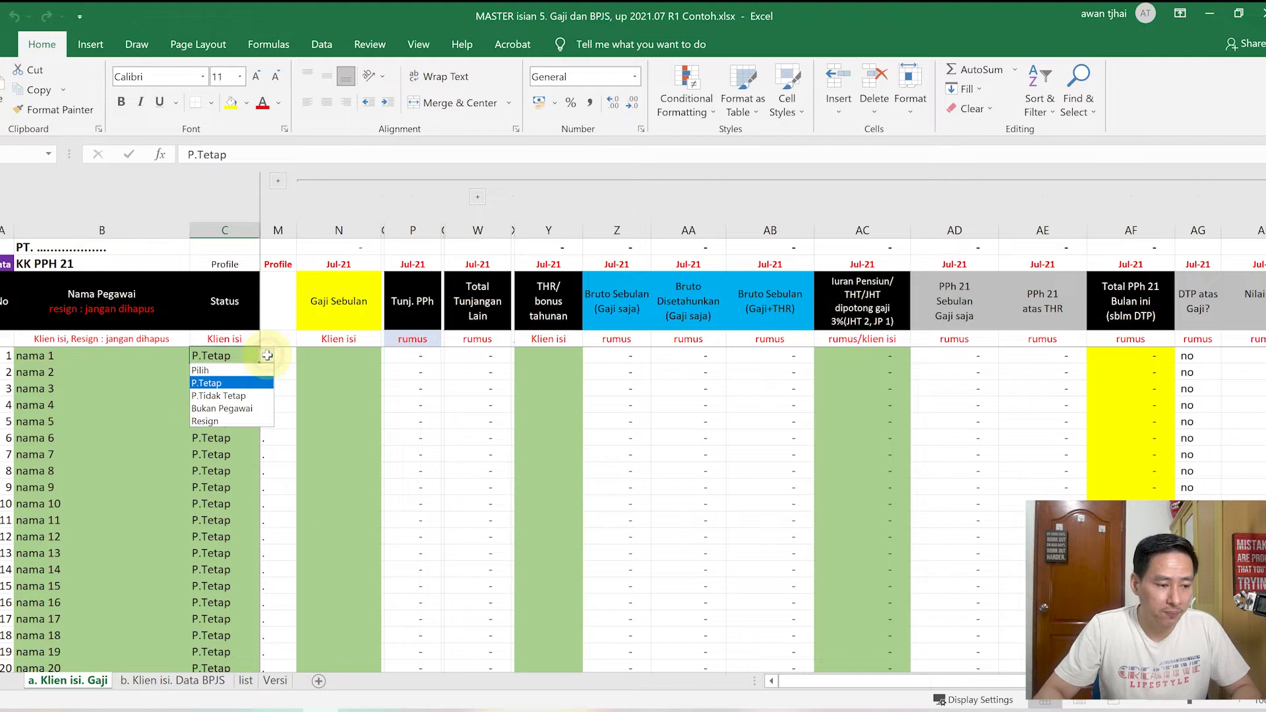
{"action": "left_click", "coordinate": [236, 383]}
{"action": "left_click", "coordinate": [266, 356]}
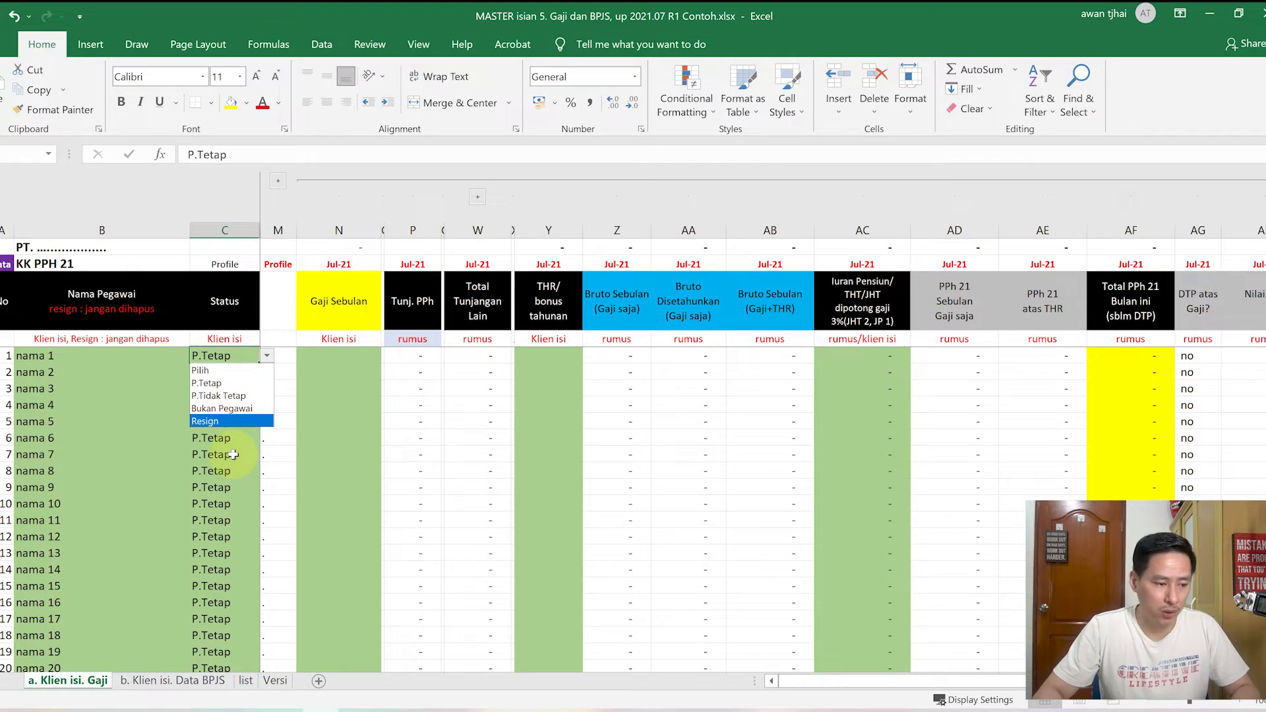
{"action": "left_click", "coordinate": [234, 454]}
{"action": "left_click", "coordinate": [357, 355]}
{"action": "left_click_drag", "start_coordinate": [357, 356], "coordinate": [357, 412]}
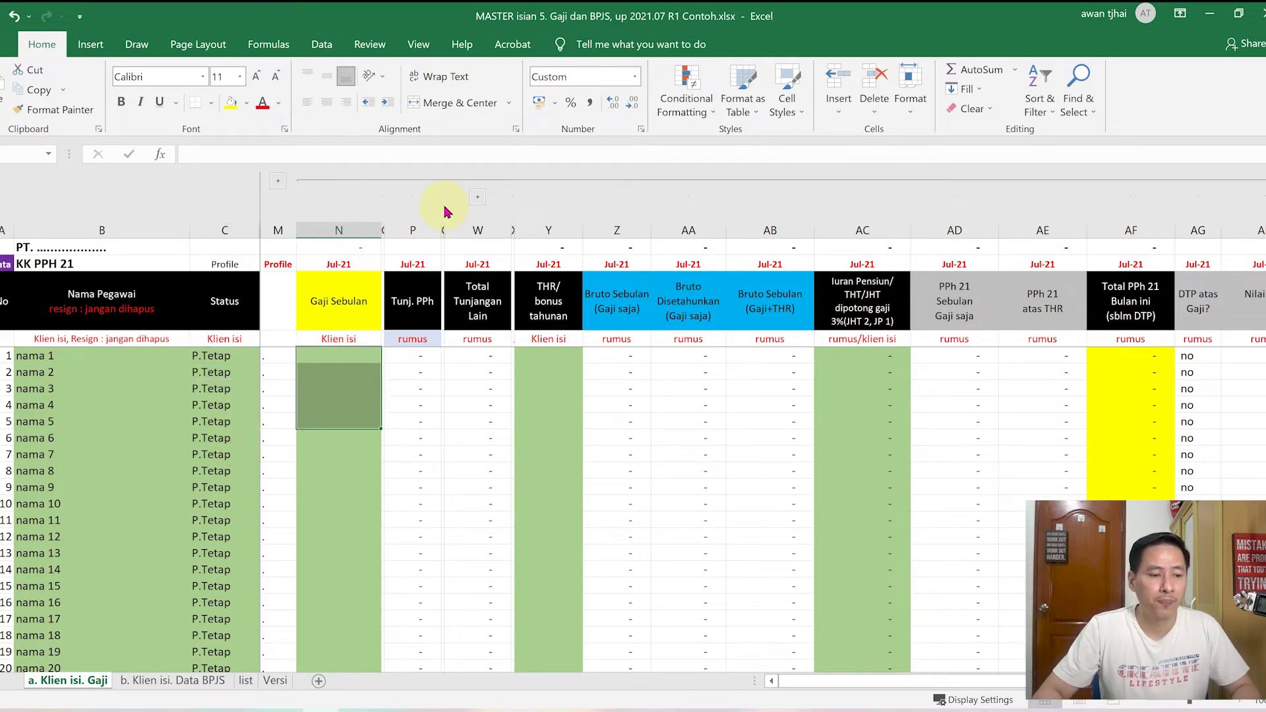
Step: Expand the grouped allowance columns and check the Tunj. PPh formula for the first employee
{"action": "left_click", "coordinate": [478, 199]}
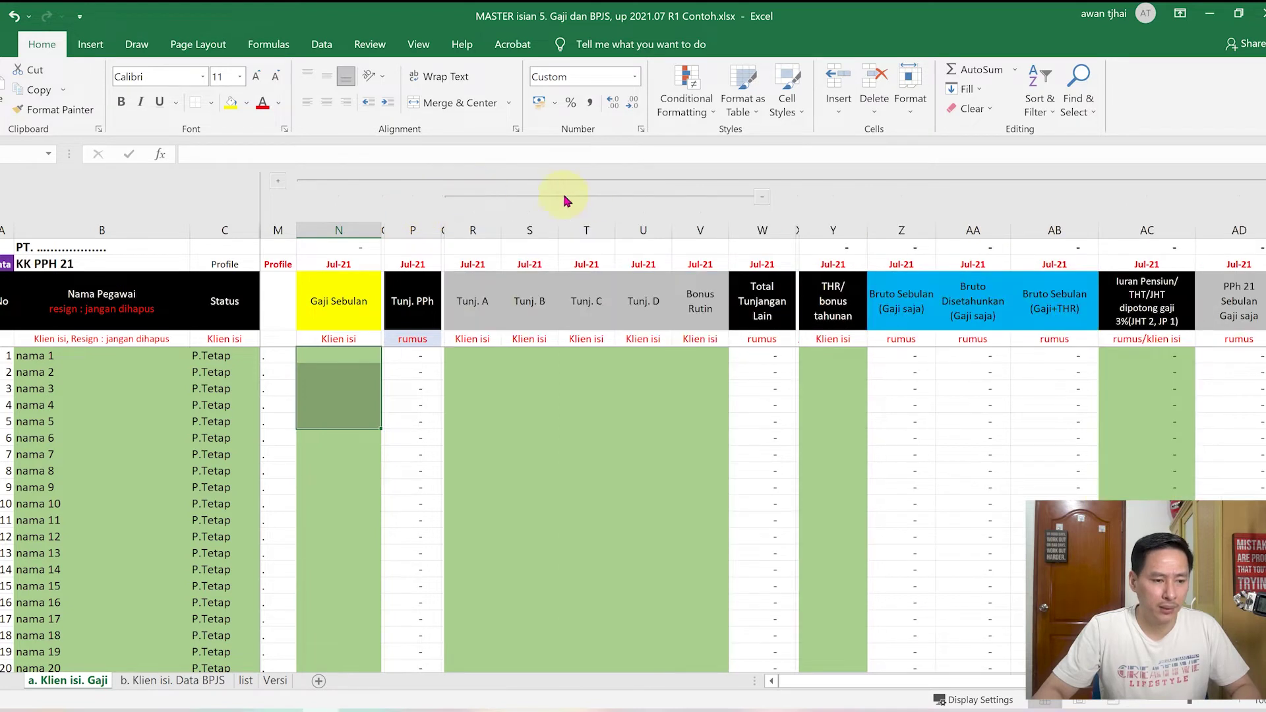
{"action": "left_click", "coordinate": [480, 349]}
{"action": "left_click_drag", "start_coordinate": [410, 294], "coordinate": [424, 415]}
{"action": "left_click", "coordinate": [421, 356]}
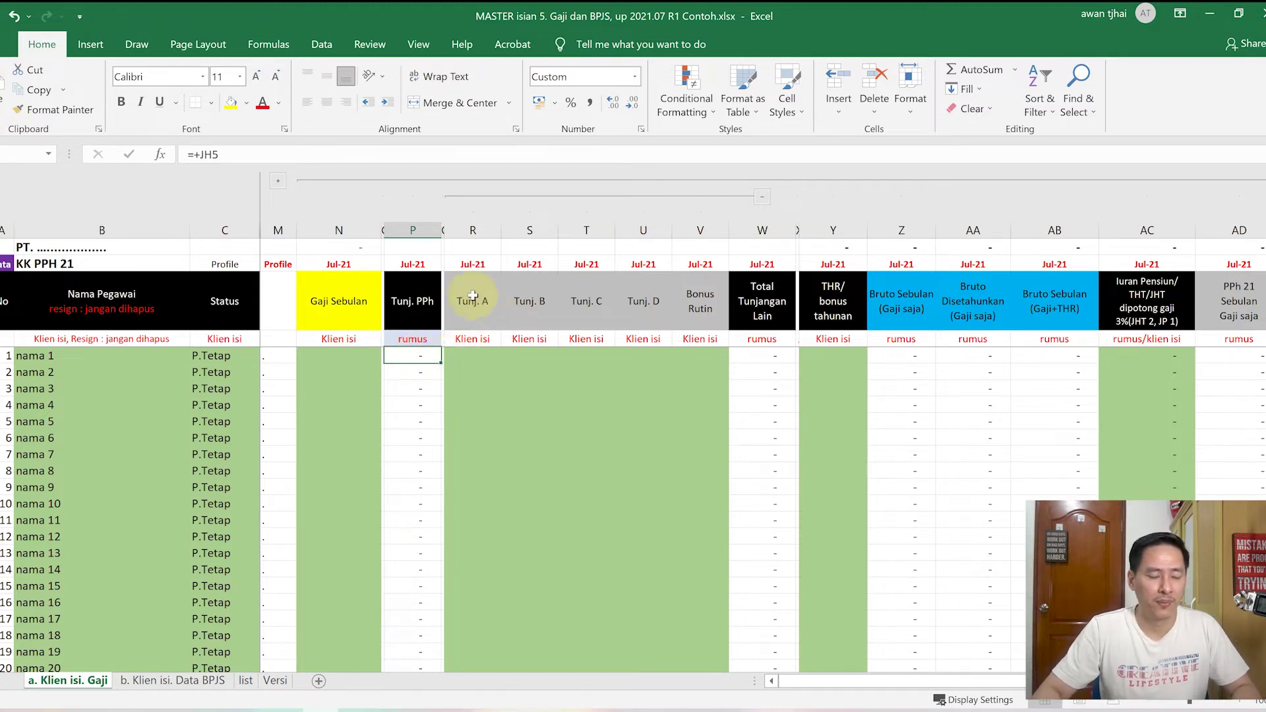
Step: Go over the Tunj. A, B, C, D and Bonus Rutin headers and their empty entry cells
{"action": "left_click_drag", "start_coordinate": [473, 296], "coordinate": [478, 356]}
{"action": "left_click", "coordinate": [476, 355]}
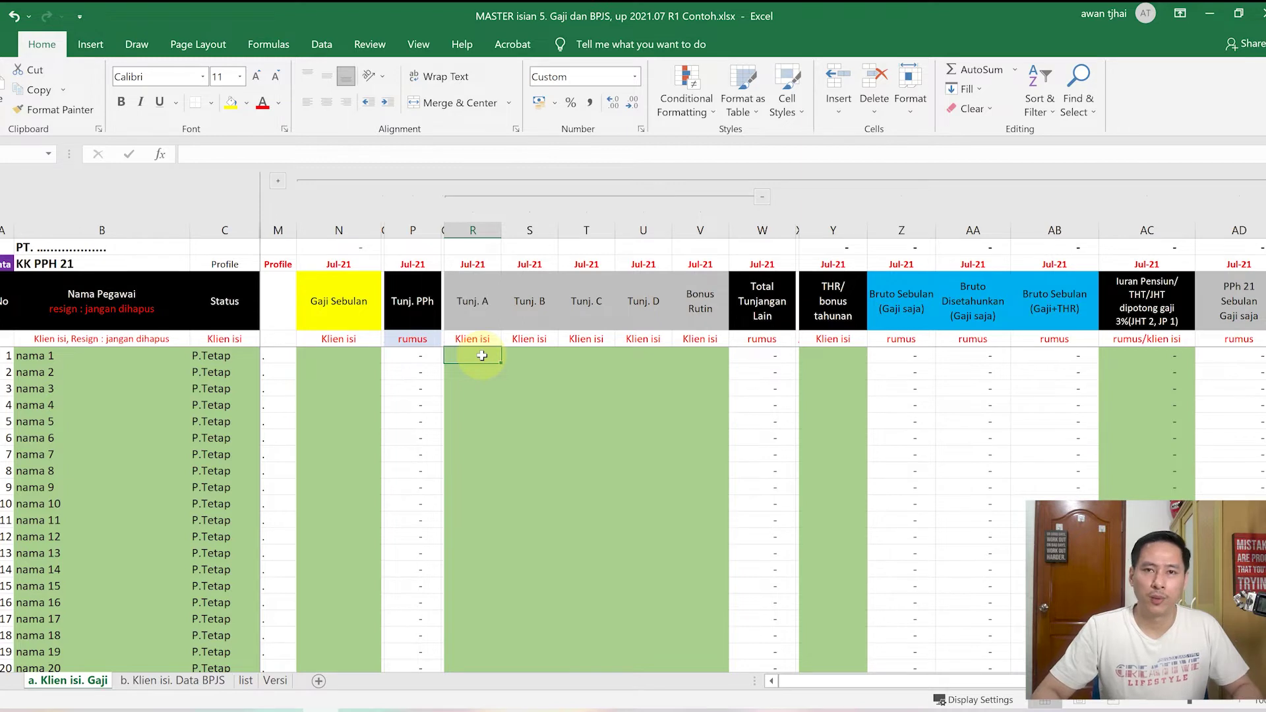
{"action": "left_click", "coordinate": [539, 302]}
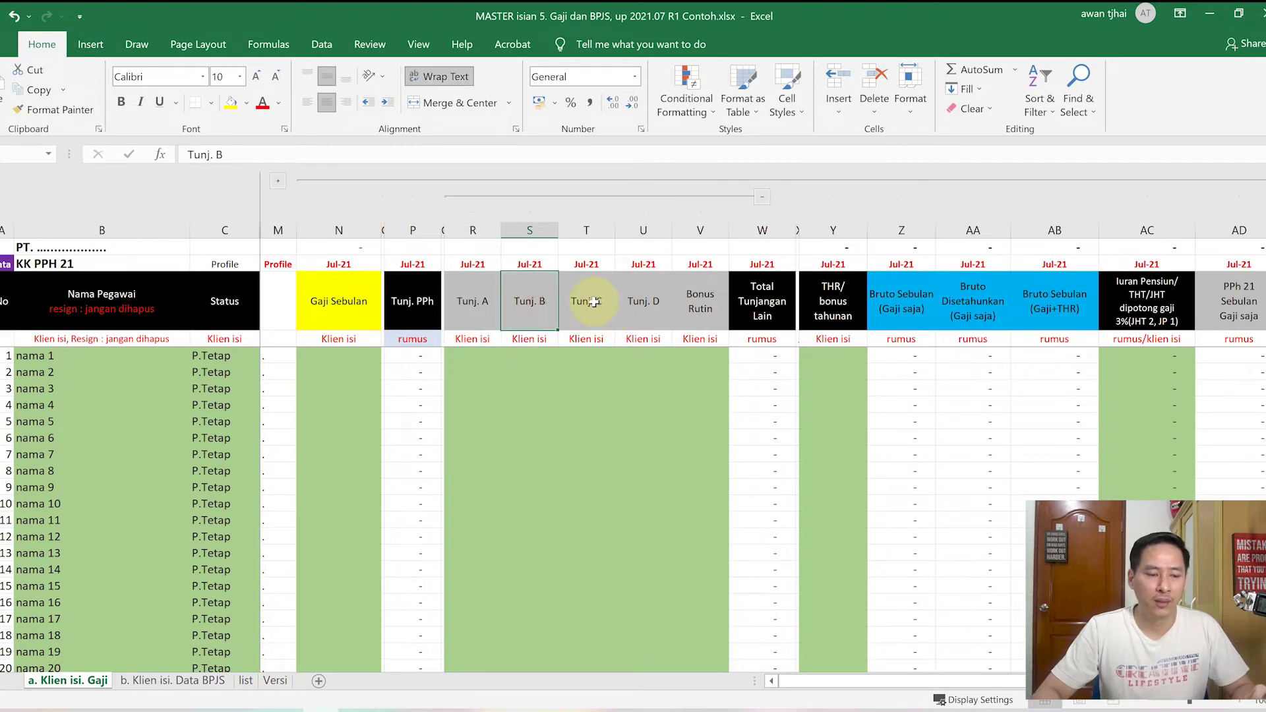
{"action": "left_click", "coordinate": [592, 303]}
{"action": "left_click", "coordinate": [644, 303]}
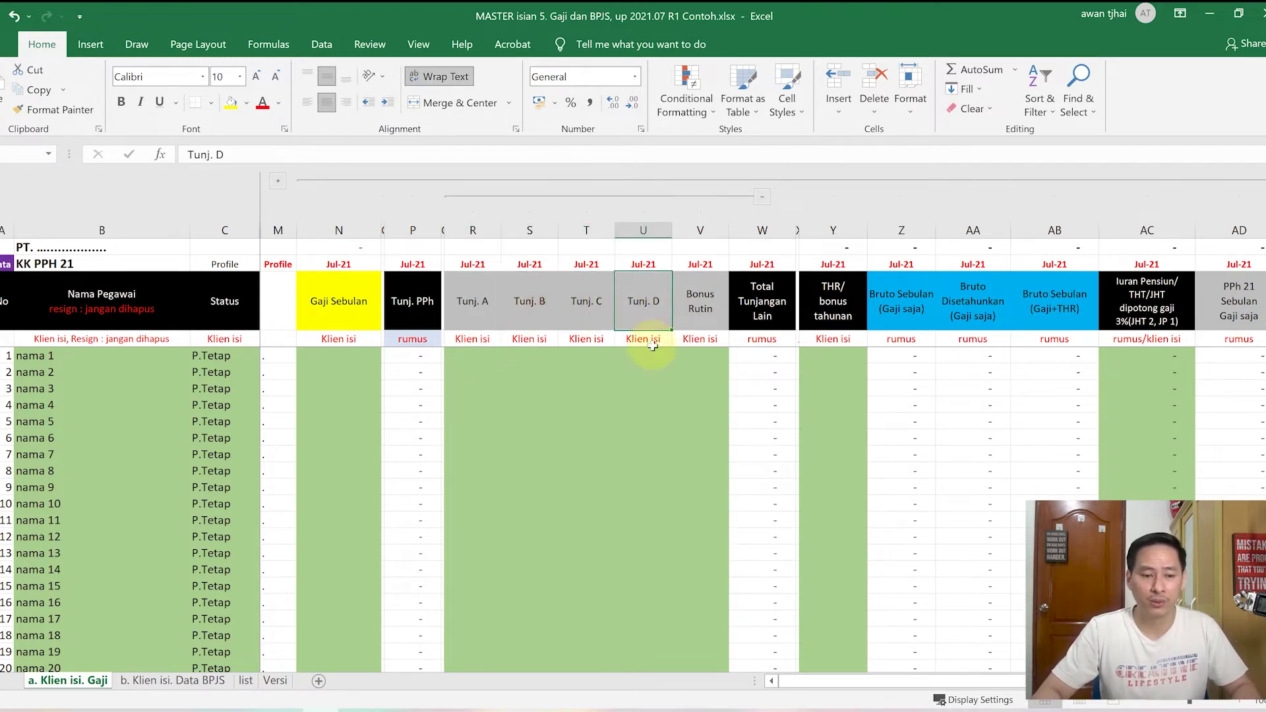
{"action": "left_click_drag", "start_coordinate": [650, 356], "coordinate": [475, 389]}
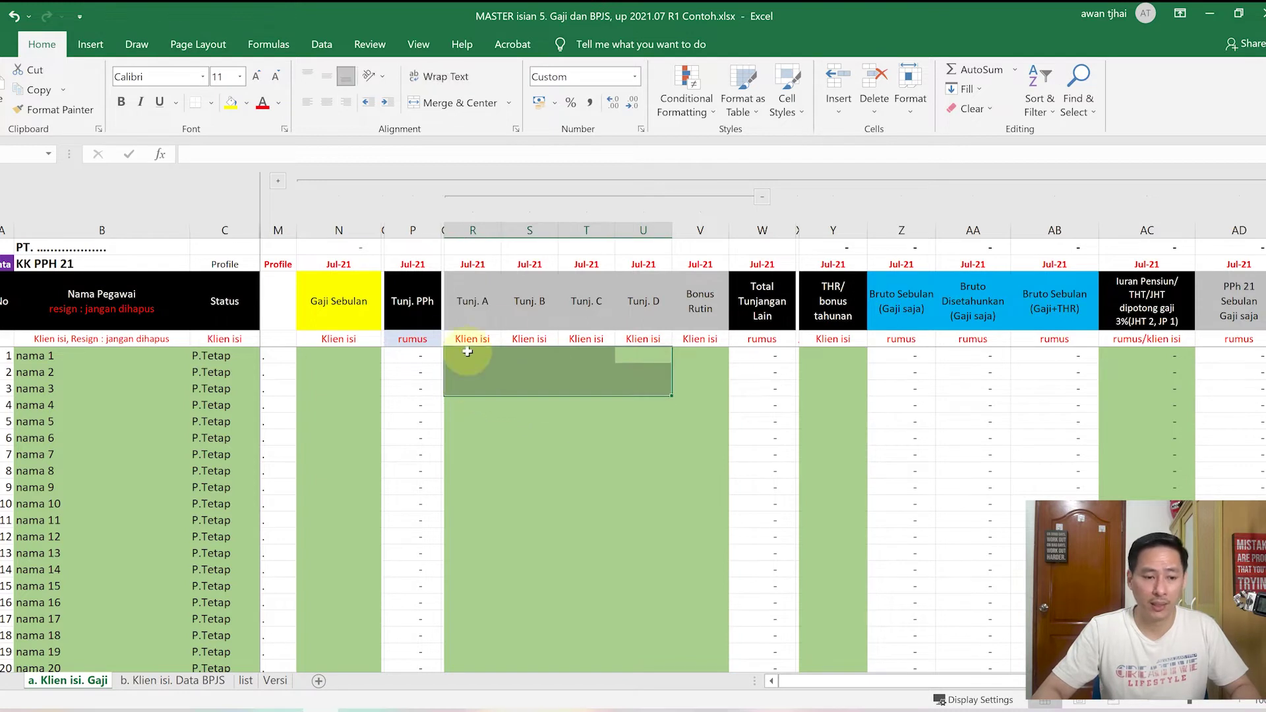
{"action": "left_click", "coordinate": [700, 297]}
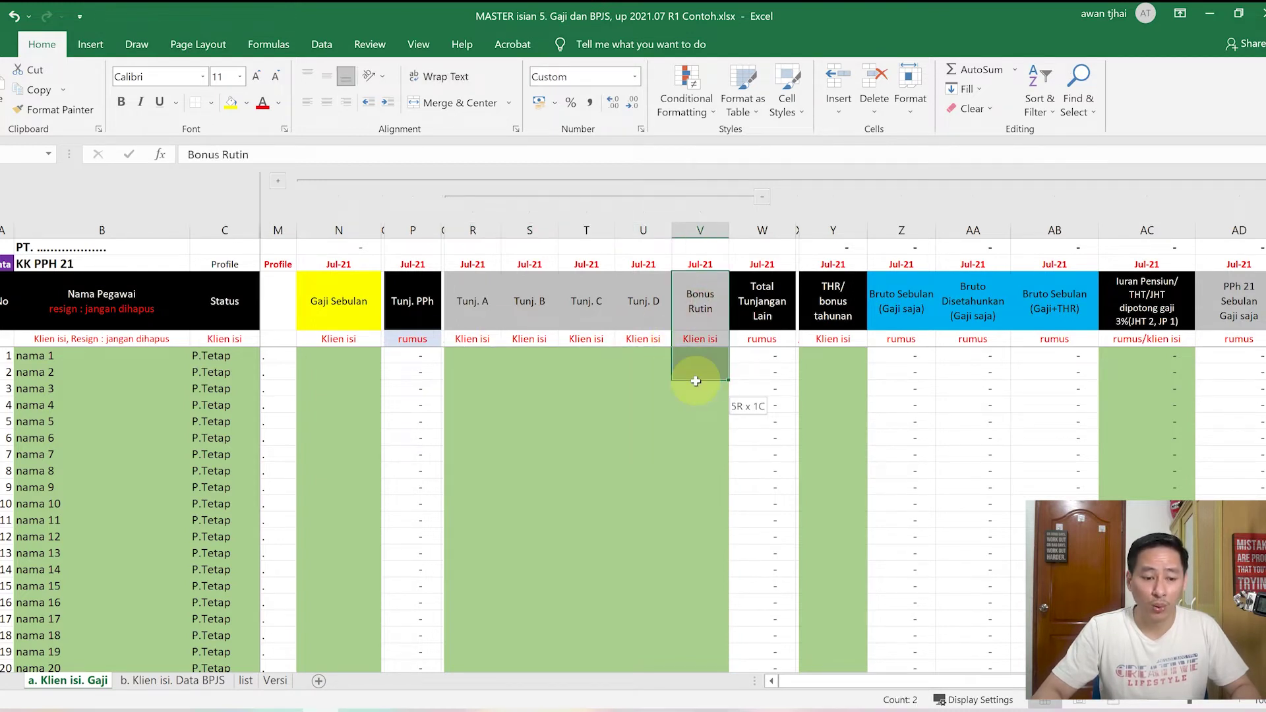
{"action": "left_click", "coordinate": [703, 355]}
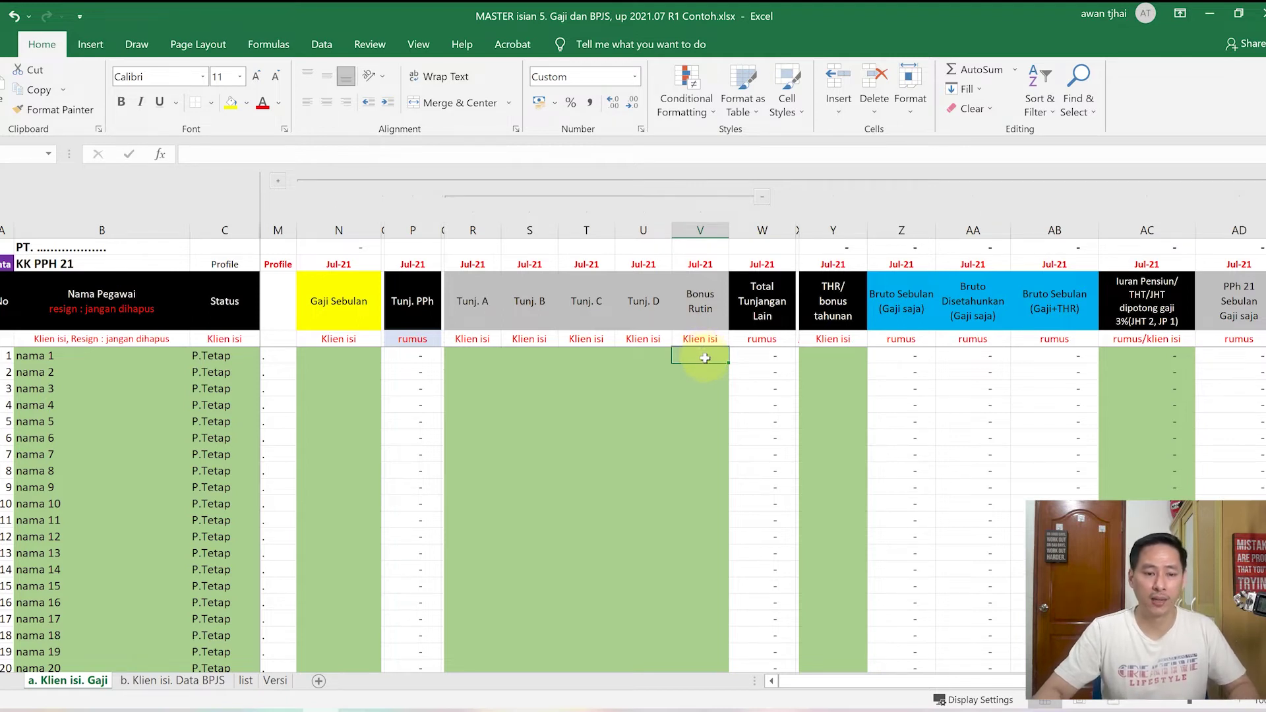
{"action": "left_click_drag", "start_coordinate": [704, 357], "coordinate": [702, 435]}
Step: Show the Total Tunjangan Lain formula =+SUM(R5:V5) and the THR/bonus tahunan column
{"action": "left_click", "coordinate": [776, 319]}
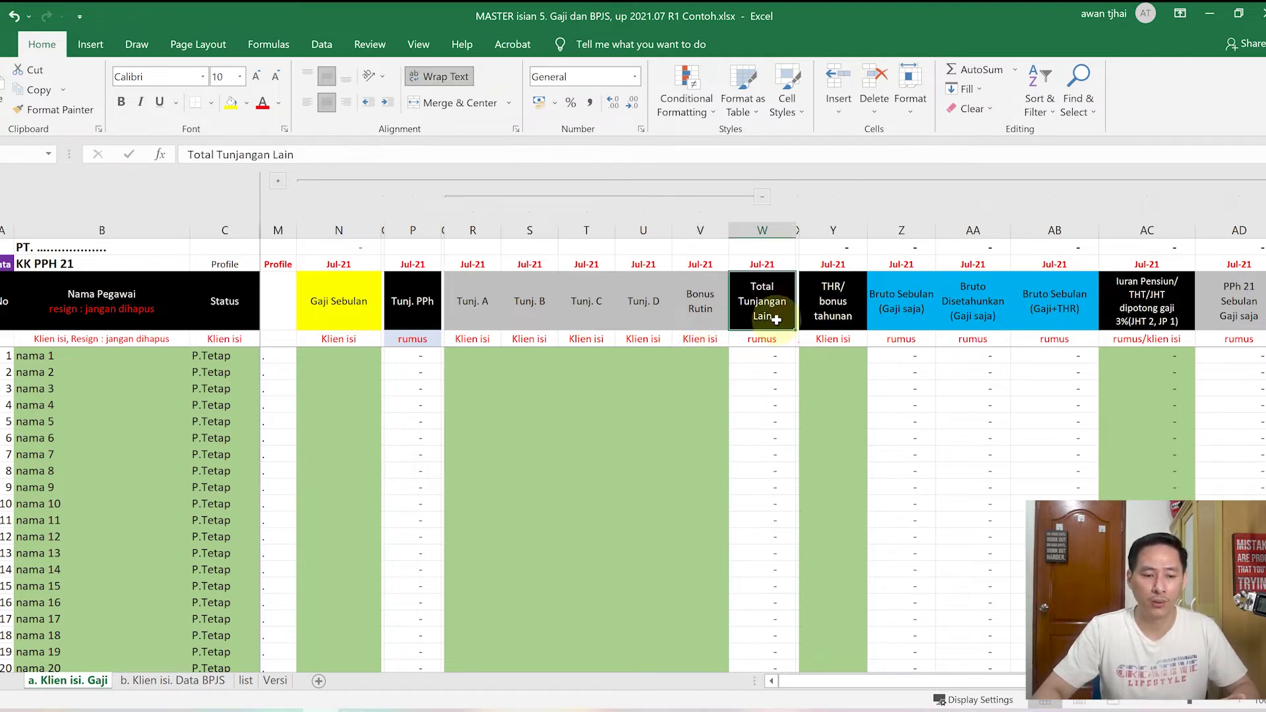
{"action": "left_click", "coordinate": [775, 355]}
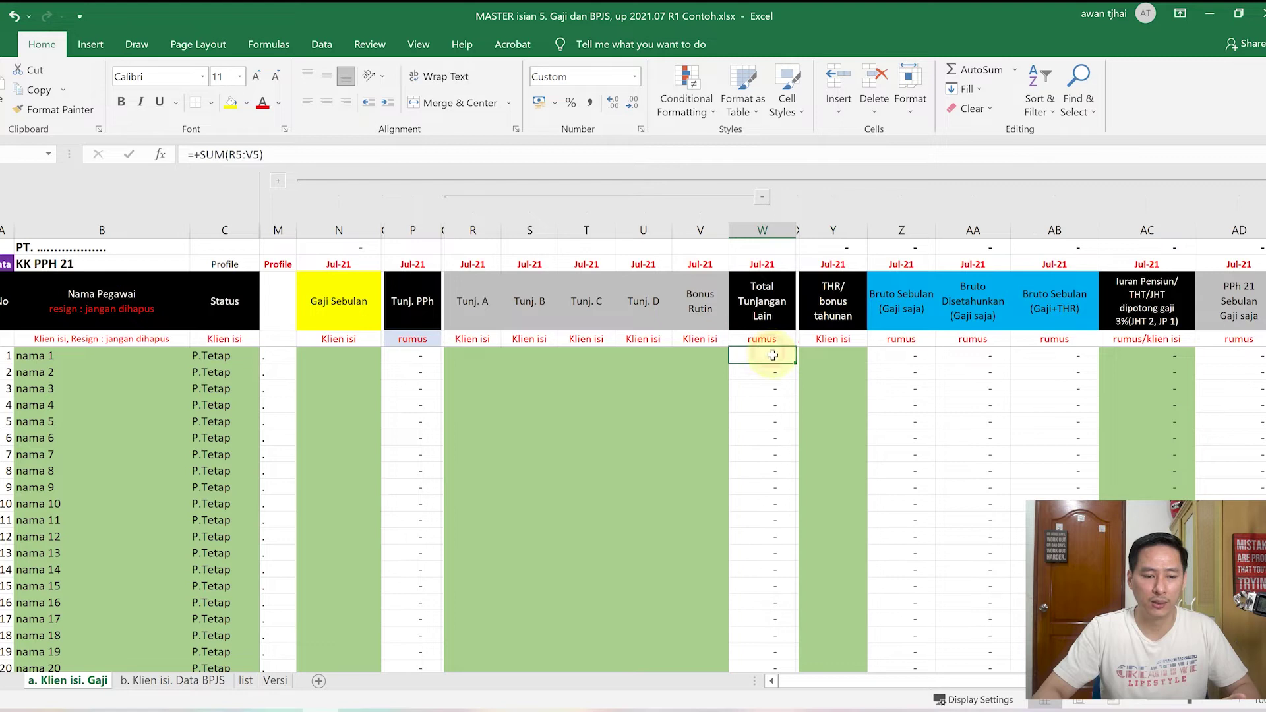
{"action": "left_click", "coordinate": [832, 300]}
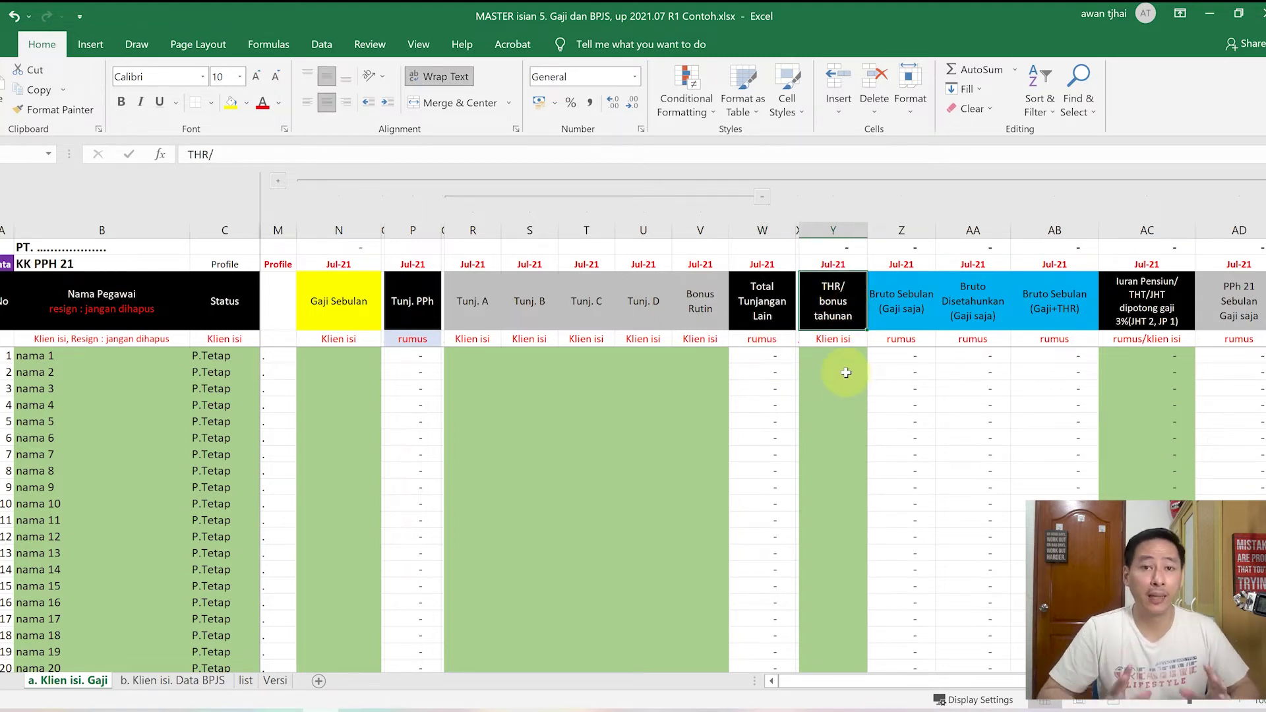
{"action": "left_click", "coordinate": [838, 361]}
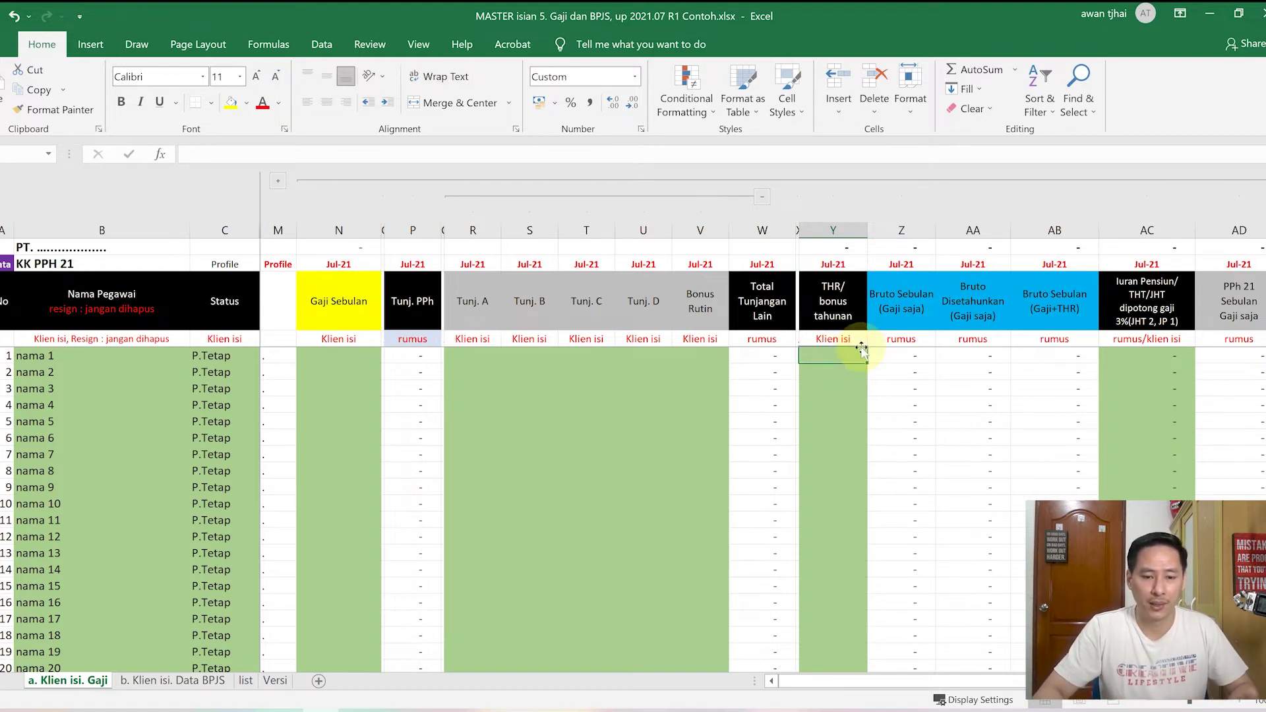
Step: Review the pension contribution formula in AC5, then the Total PPh 21 before DTP column
{"action": "key", "text": "Right"}
{"action": "key", "text": "Right"}
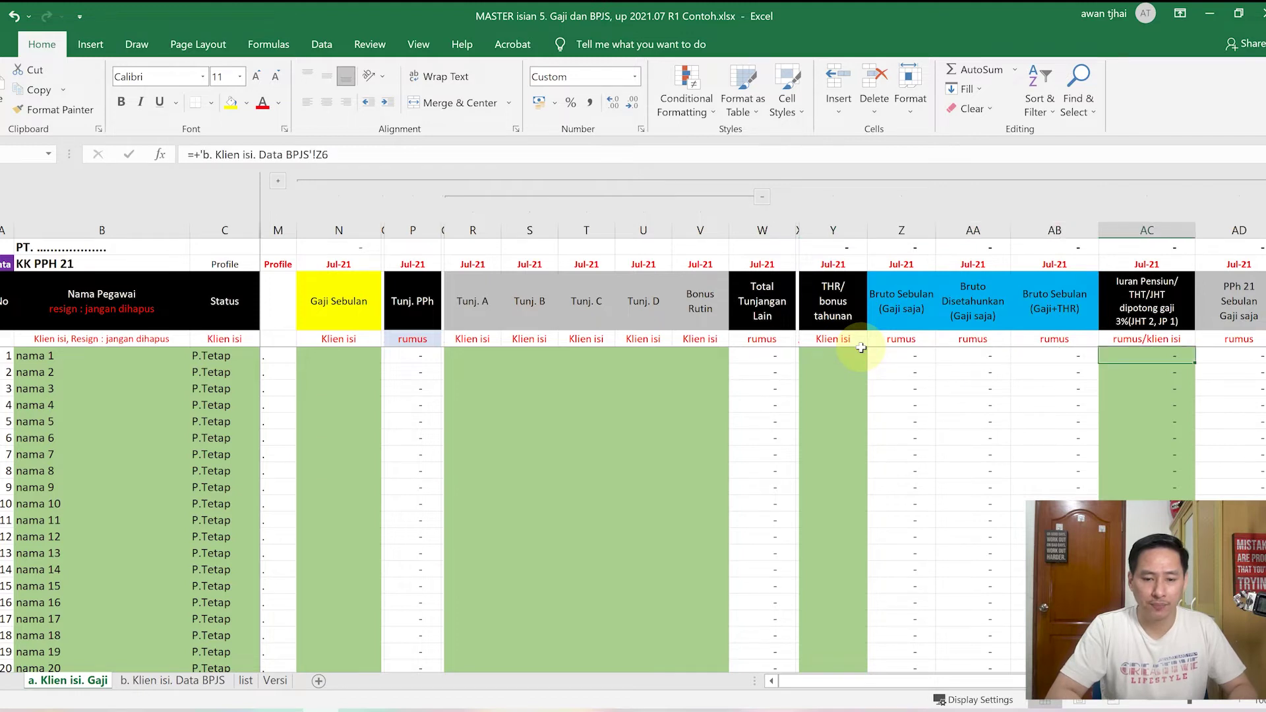
{"action": "left_click", "coordinate": [1172, 230]}
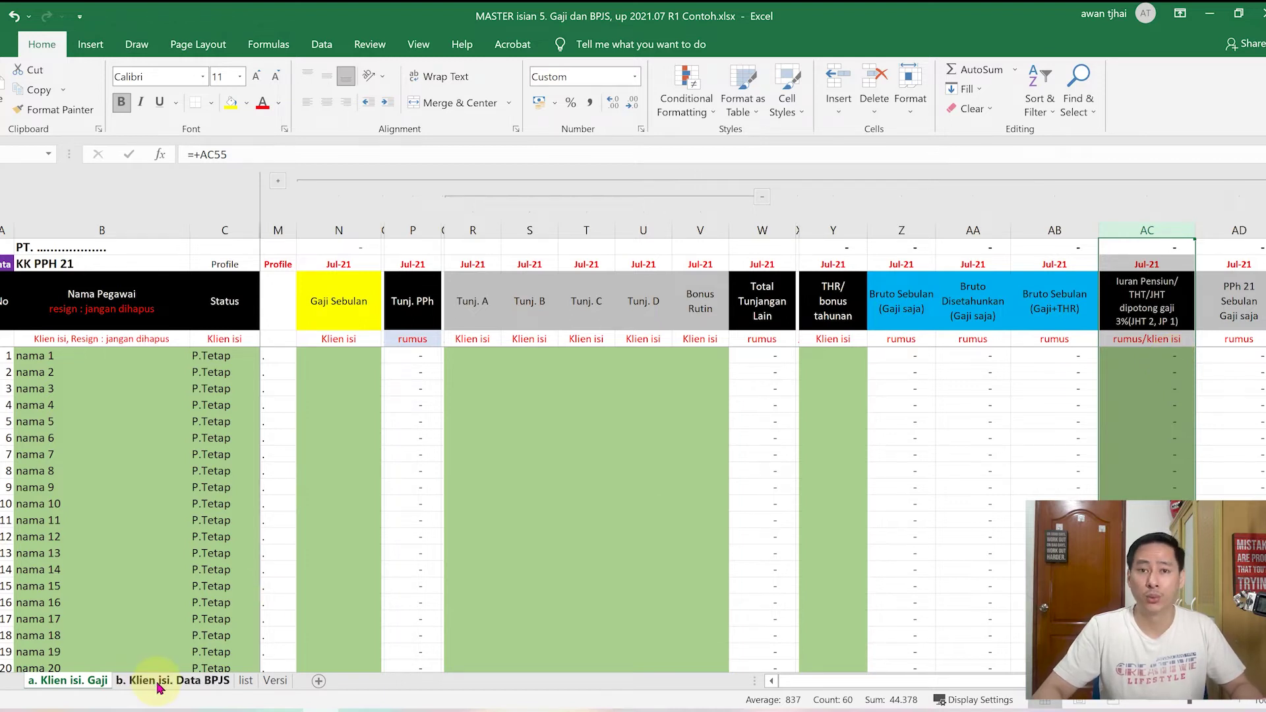
{"action": "left_click", "coordinate": [1144, 356]}
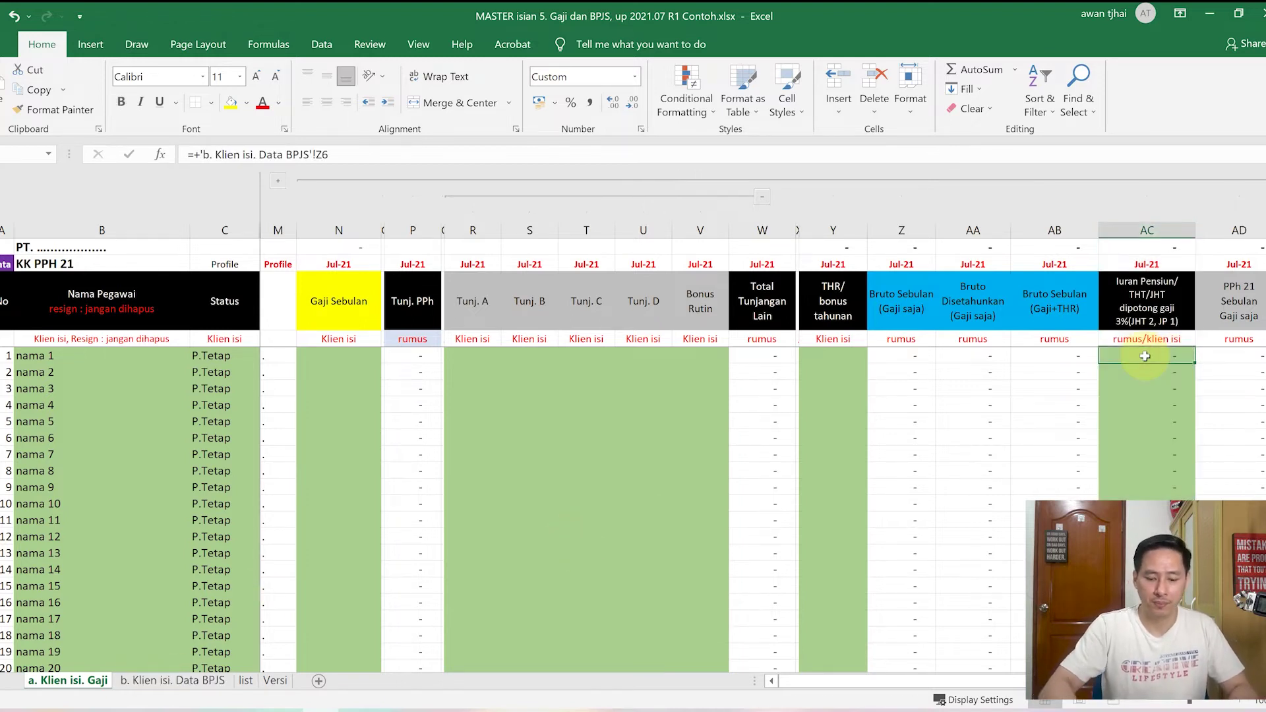
{"action": "key", "text": "Right"}
{"action": "key", "text": "Right"}
{"action": "key", "text": "Right"}
{"action": "key", "text": "Right"}
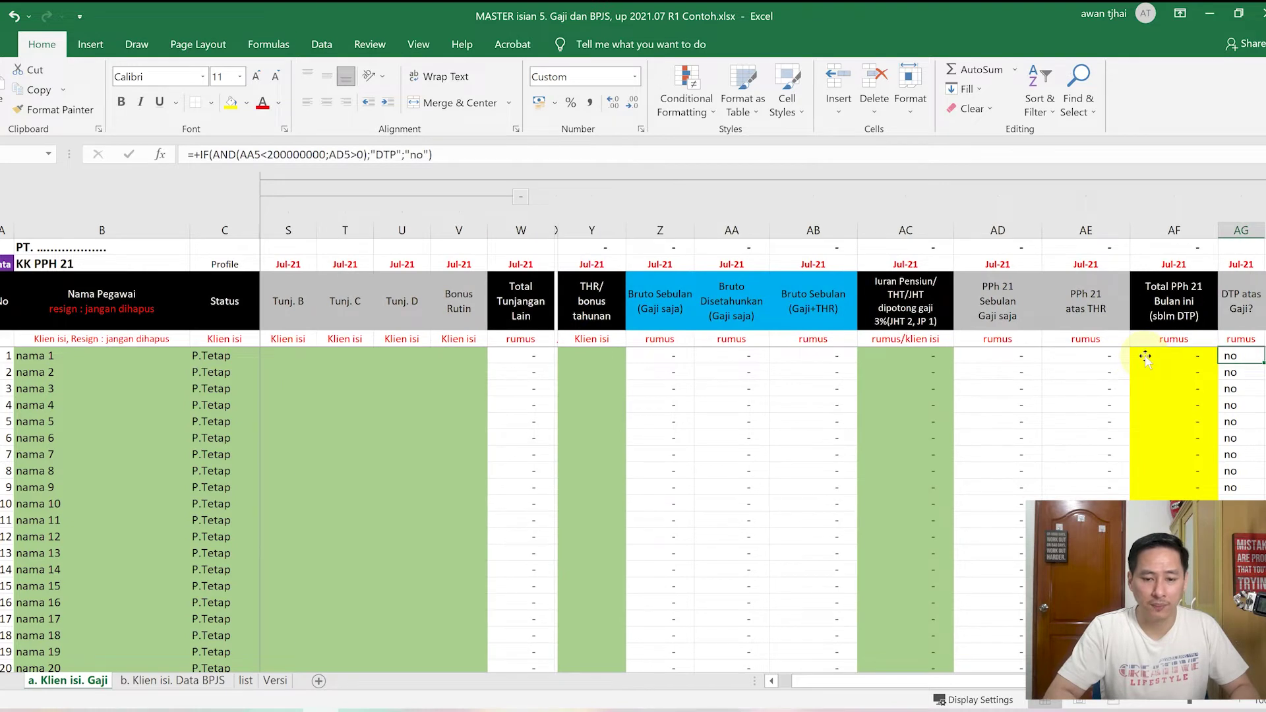
{"action": "scroll", "coordinate": [1144, 355], "scroll_direction": "right", "scroll_amount": 3}
{"action": "left_click", "coordinate": [880, 230]}
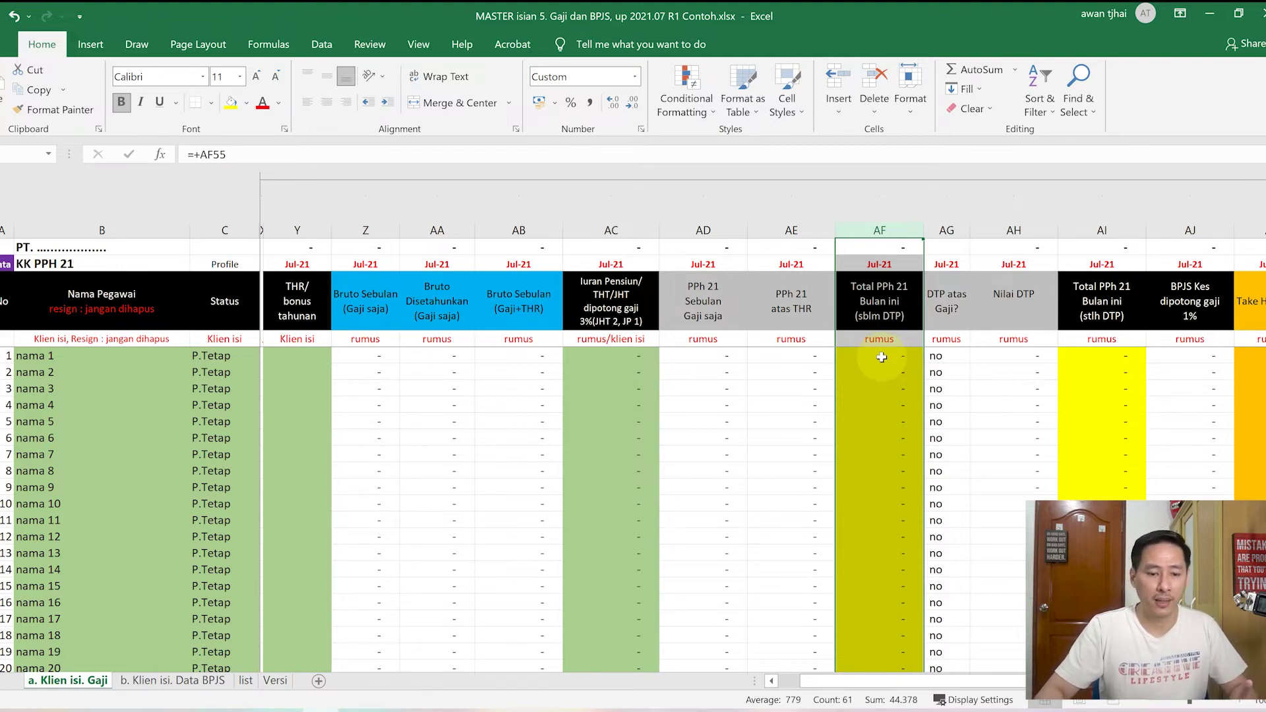
Step: Inspect the DTP eligibility, Nilai DTP and PPh 21 after DTP formulas for nama 1
{"action": "left_click", "coordinate": [950, 356]}
{"action": "left_click", "coordinate": [1025, 358]}
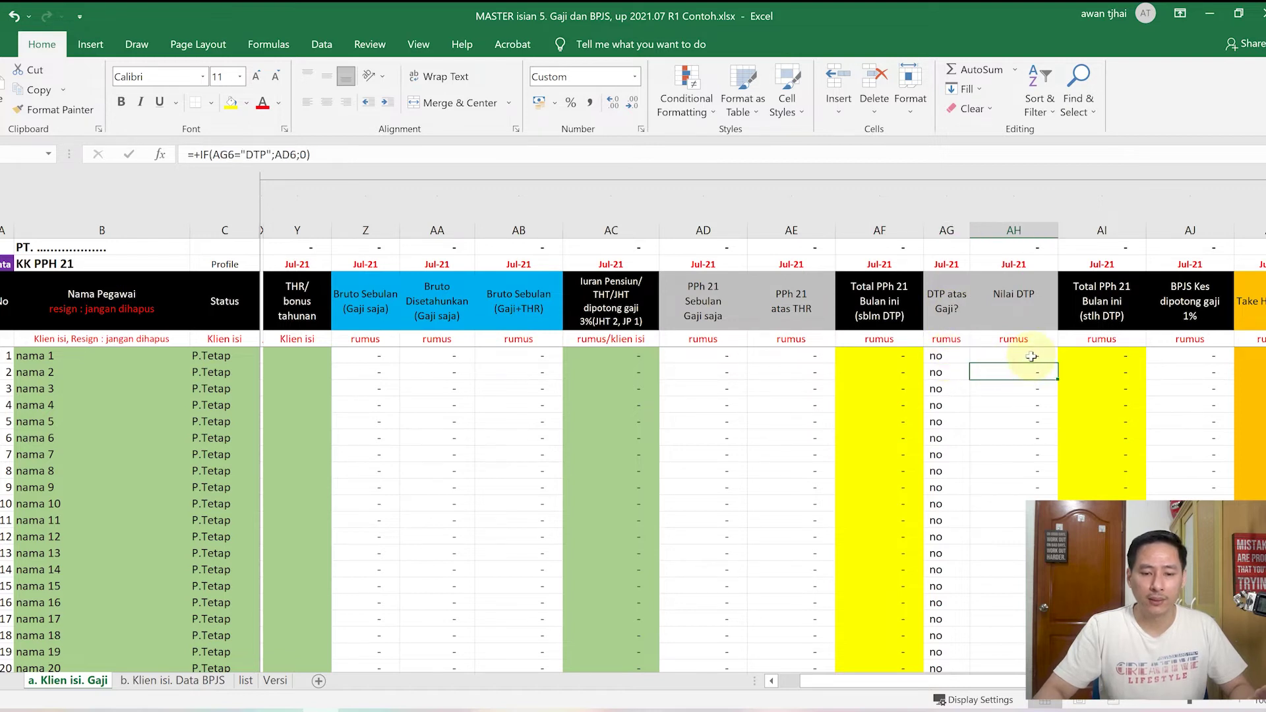
{"action": "left_click", "coordinate": [1029, 300]}
{"action": "left_click_drag", "start_coordinate": [1012, 262], "coordinate": [1013, 388]}
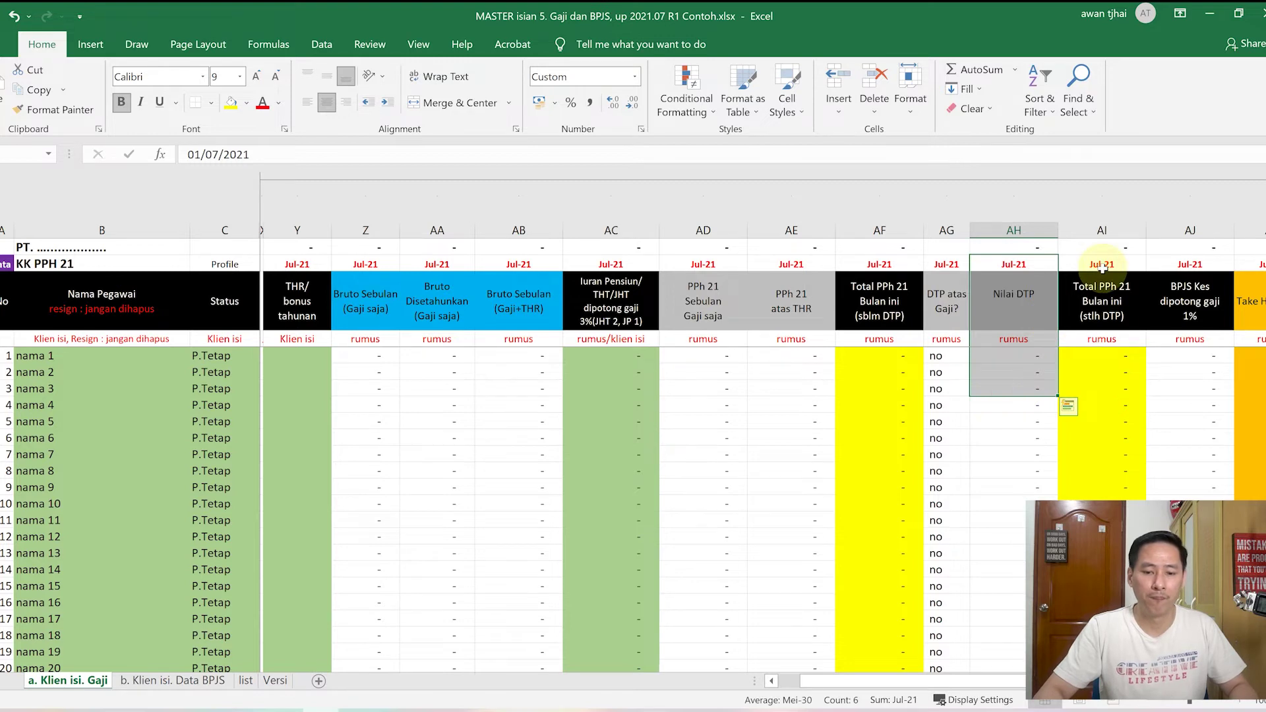
{"action": "left_click_drag", "start_coordinate": [1103, 265], "coordinate": [1113, 358]}
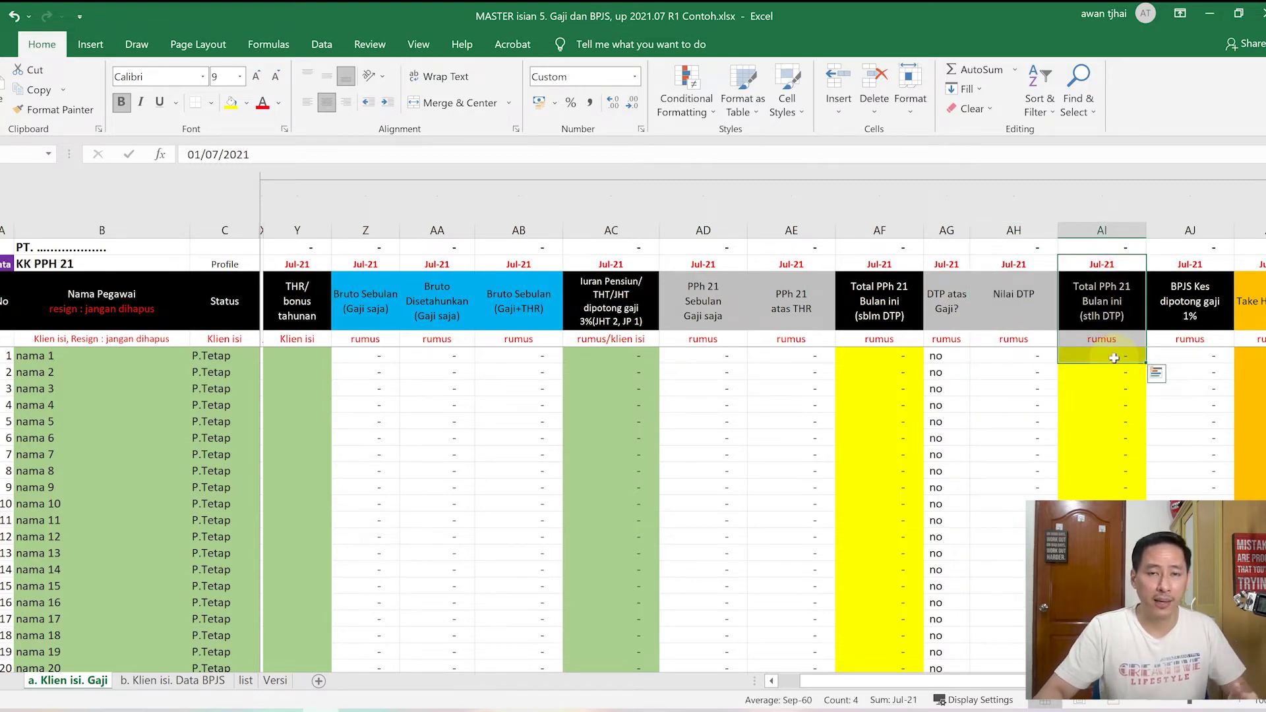
{"action": "left_click", "coordinate": [1114, 358]}
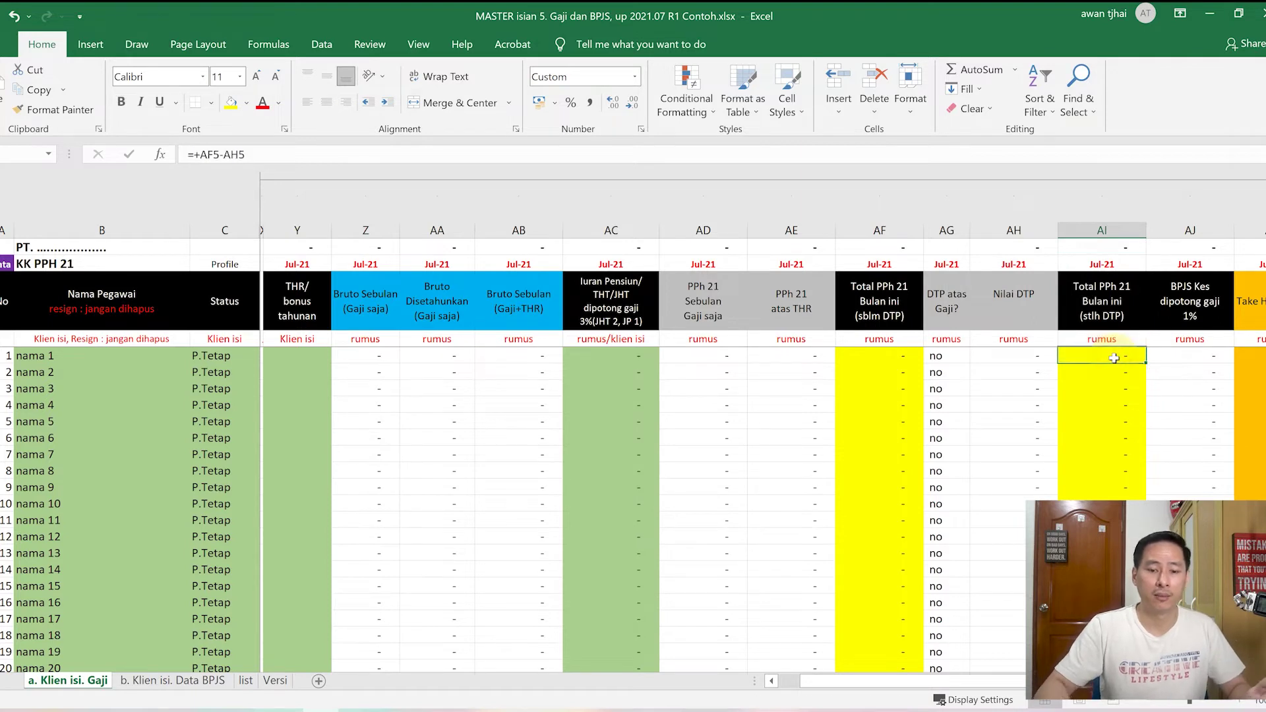
Step: Review the BPJS Kes 1% deduction column and Take Home Pay formula, then open the BPJS data sheet
{"action": "key", "text": "Right"}
{"action": "key", "text": "Right"}
{"action": "key", "text": "Right"}
{"action": "key", "text": "Left"}
{"action": "key", "text": "Left"}
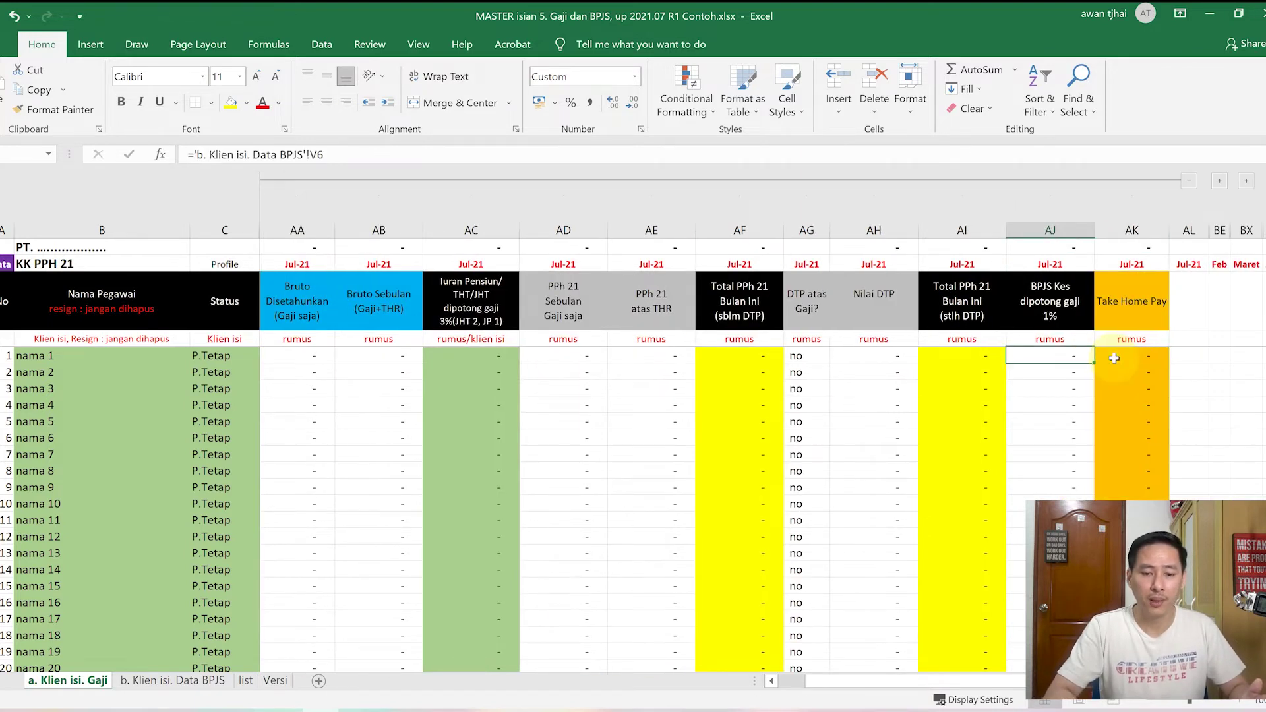
{"action": "left_click", "coordinate": [1050, 232]}
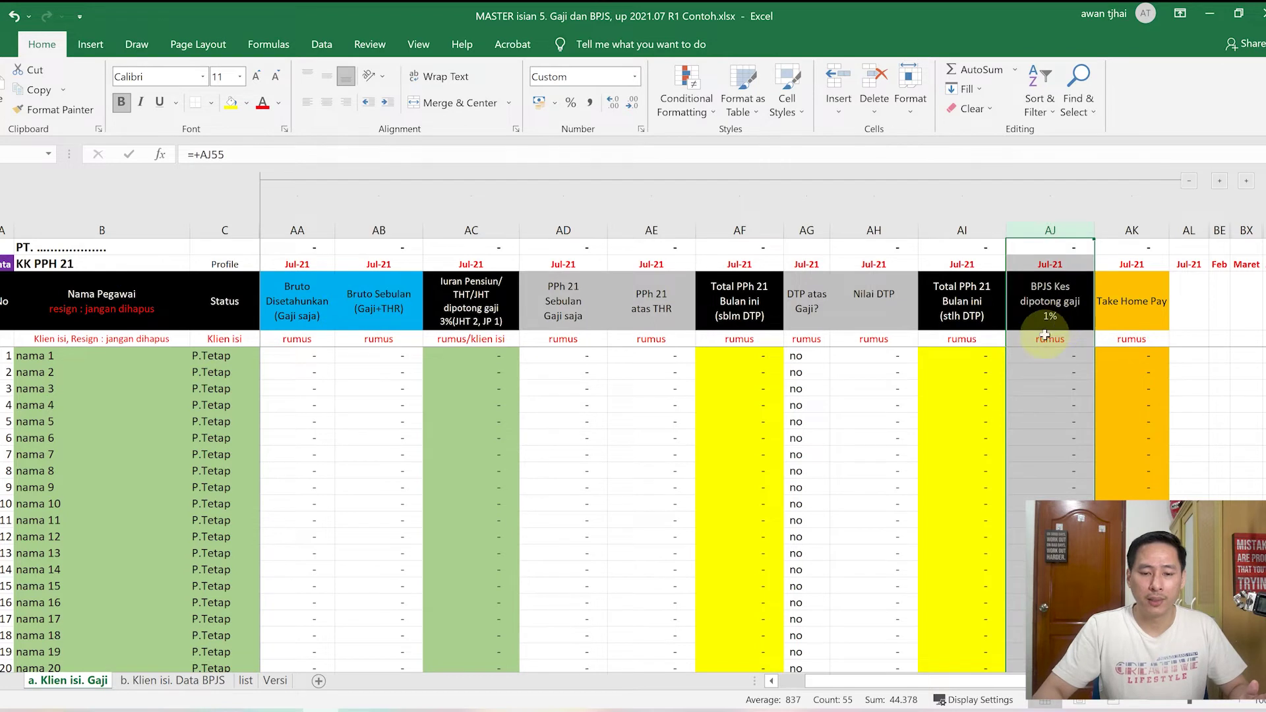
{"action": "left_click", "coordinate": [1157, 355]}
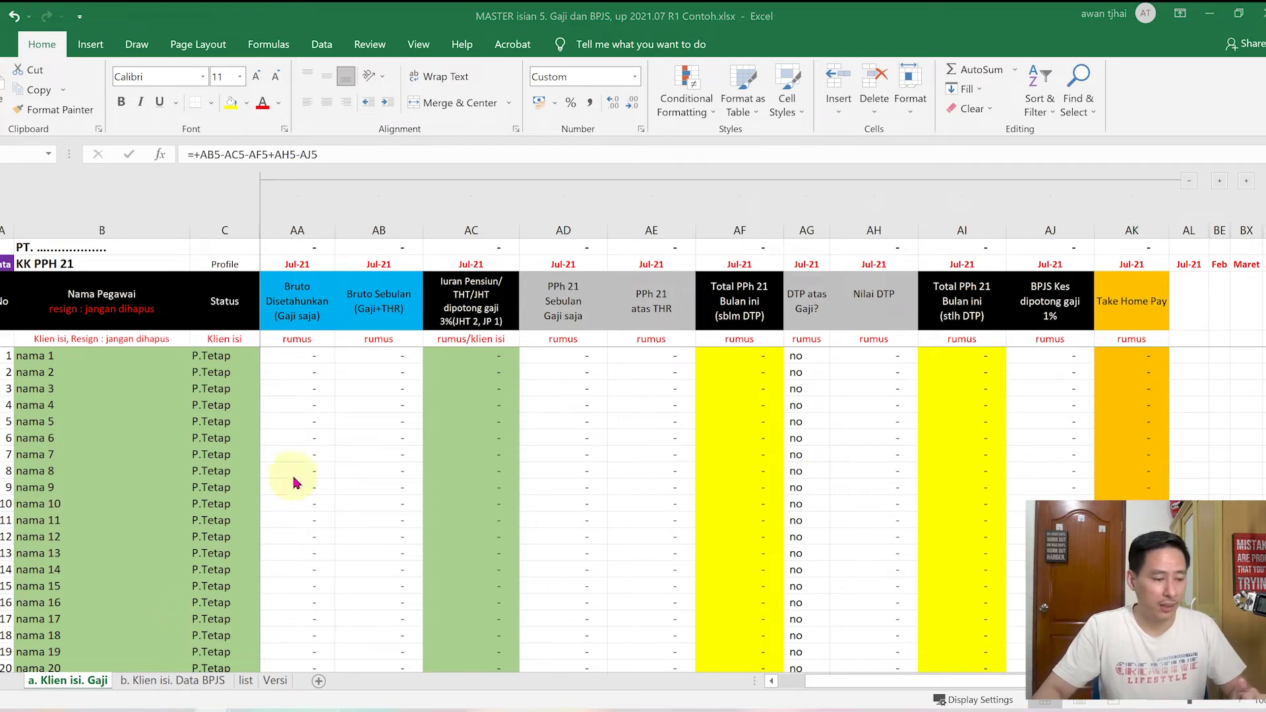
{"action": "left_click", "coordinate": [185, 686]}
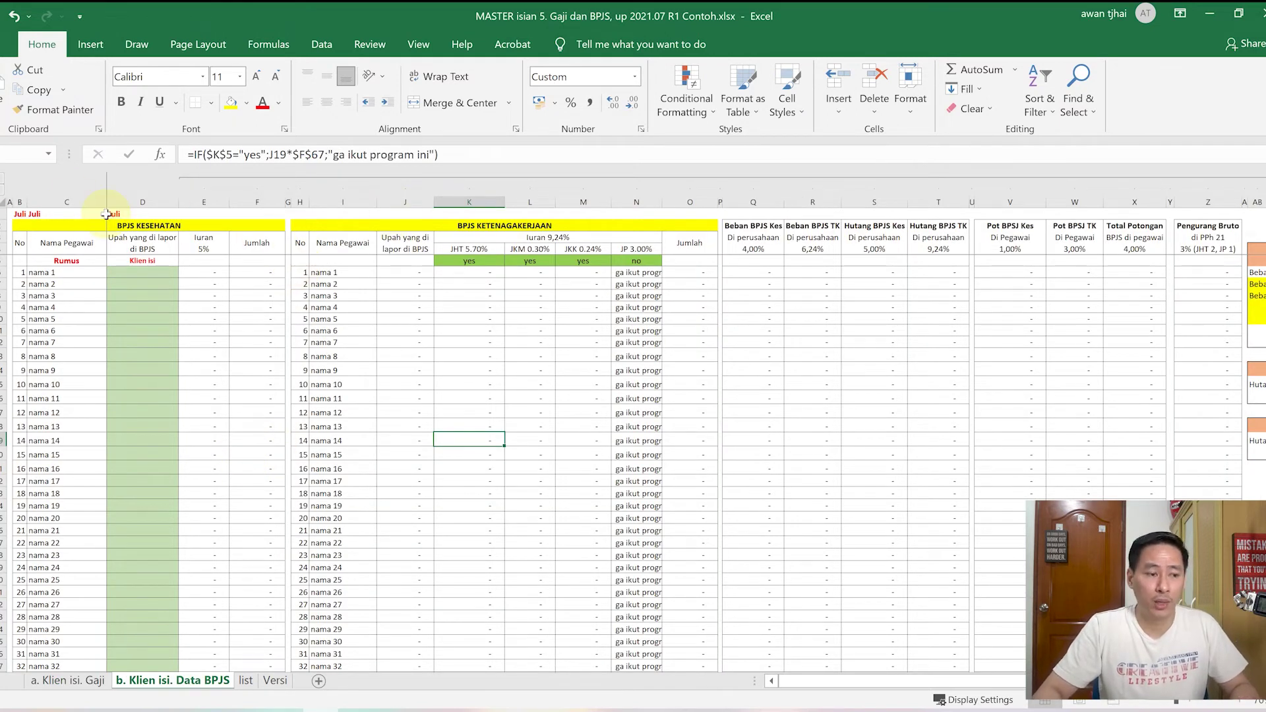
{"action": "left_click_drag", "start_coordinate": [20, 201], "coordinate": [1160, 279]}
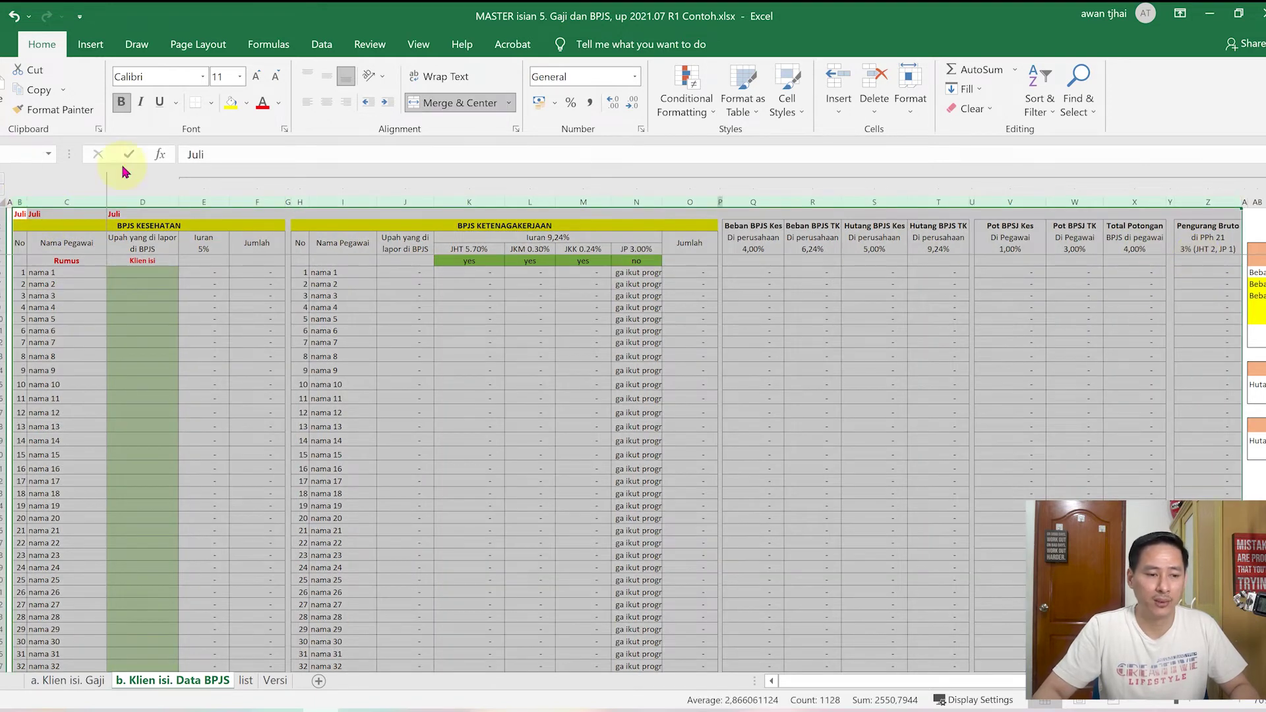
{"action": "left_click", "coordinate": [124, 213]}
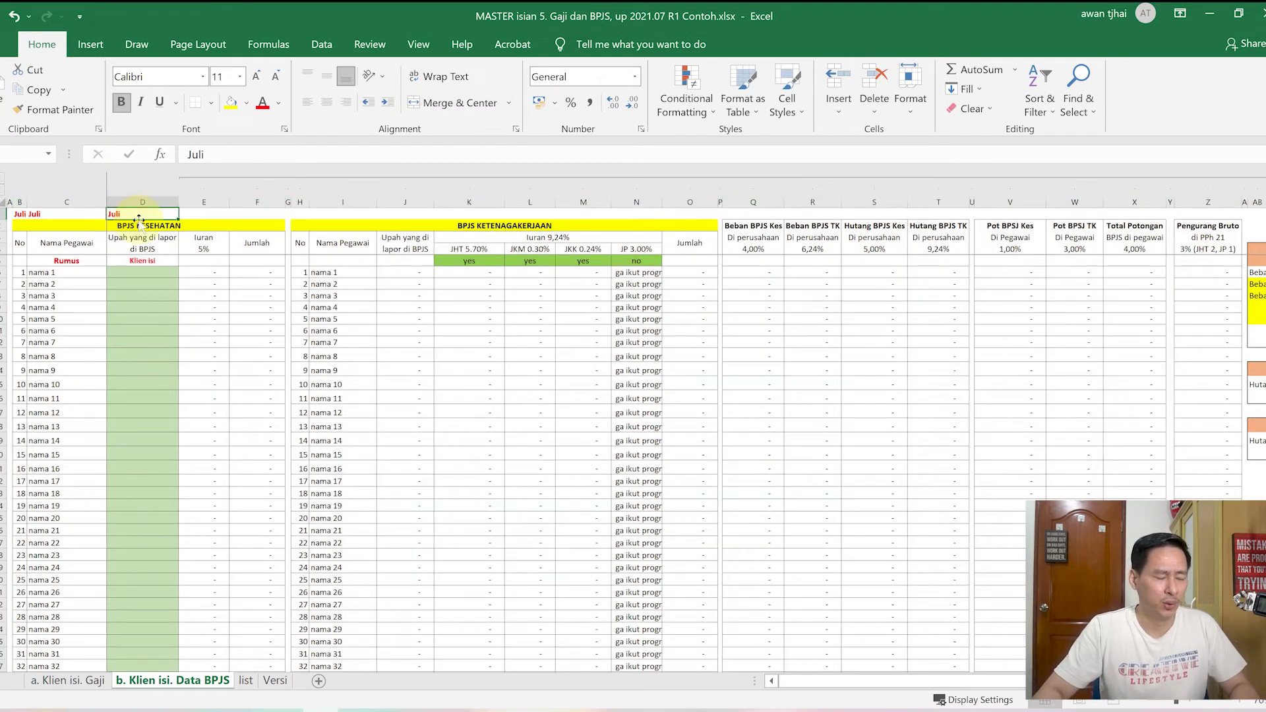
{"action": "left_click", "coordinate": [101, 273]}
{"action": "double_click", "coordinate": [87, 273]}
{"action": "key", "text": "Return"}
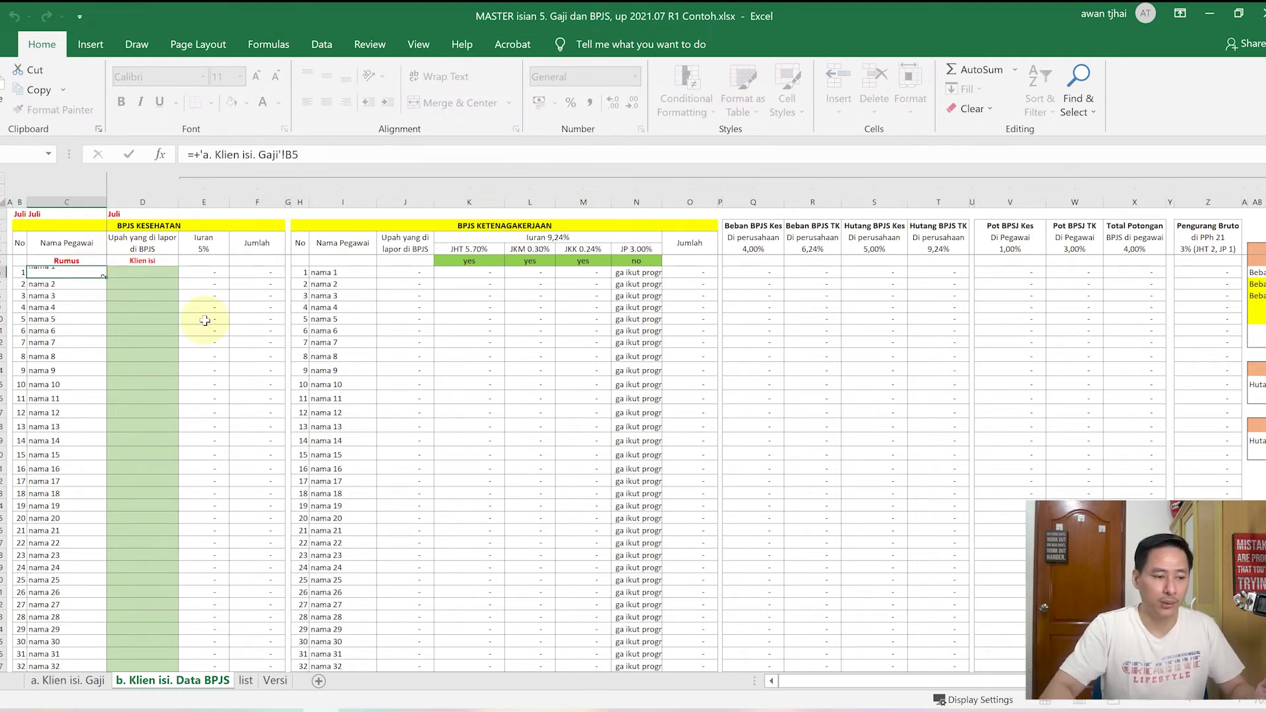
{"action": "left_click_drag", "start_coordinate": [161, 273], "coordinate": [158, 332]}
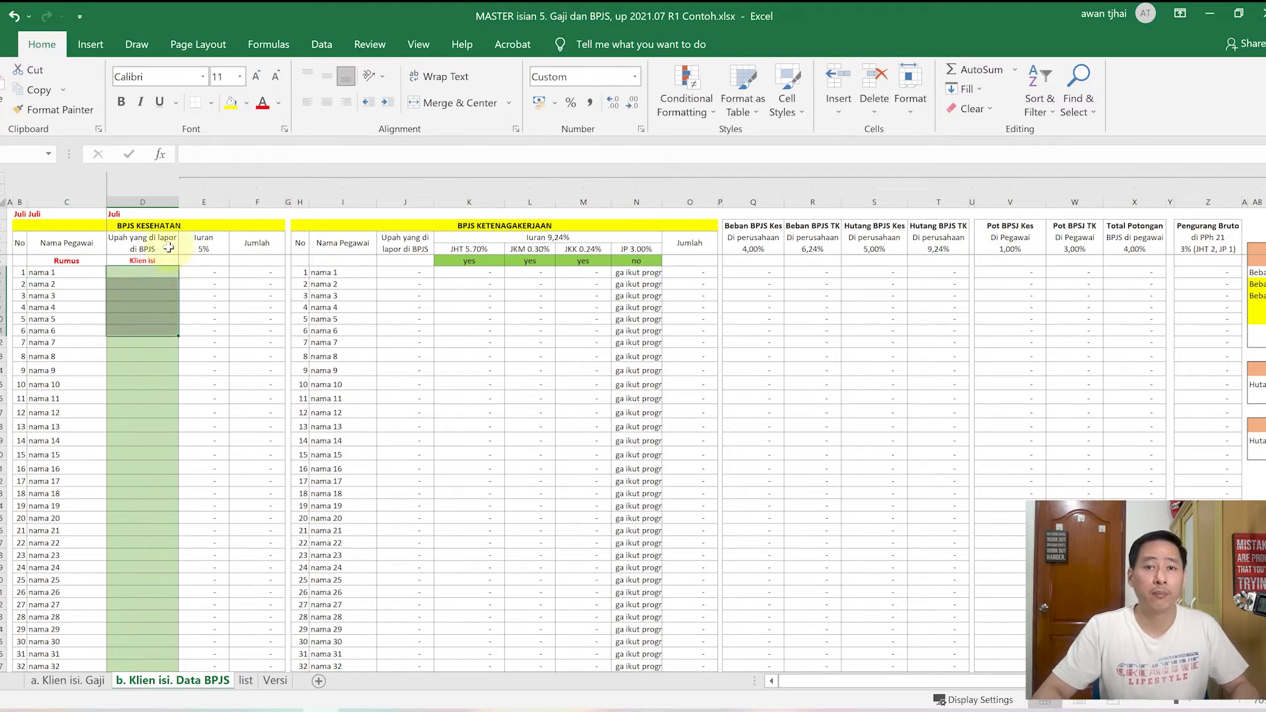
{"action": "left_click_drag", "start_coordinate": [168, 245], "coordinate": [168, 274]}
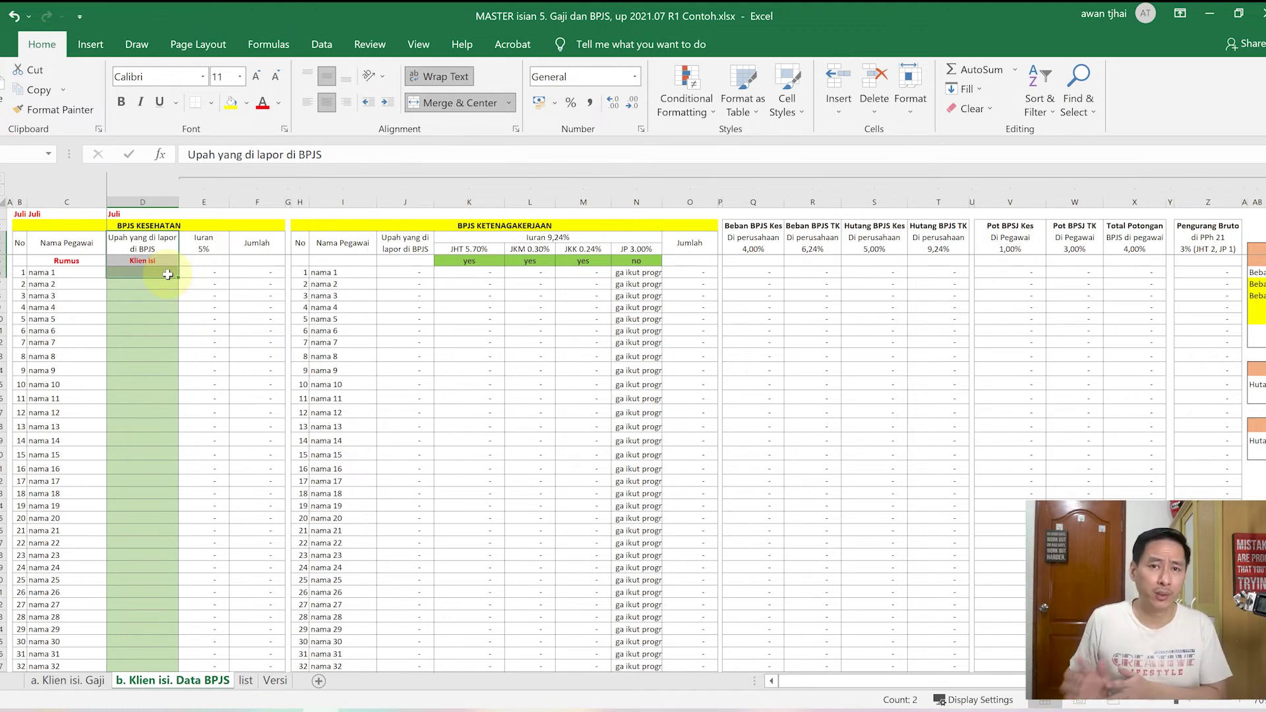
{"action": "left_click_drag", "start_coordinate": [165, 272], "coordinate": [149, 335]}
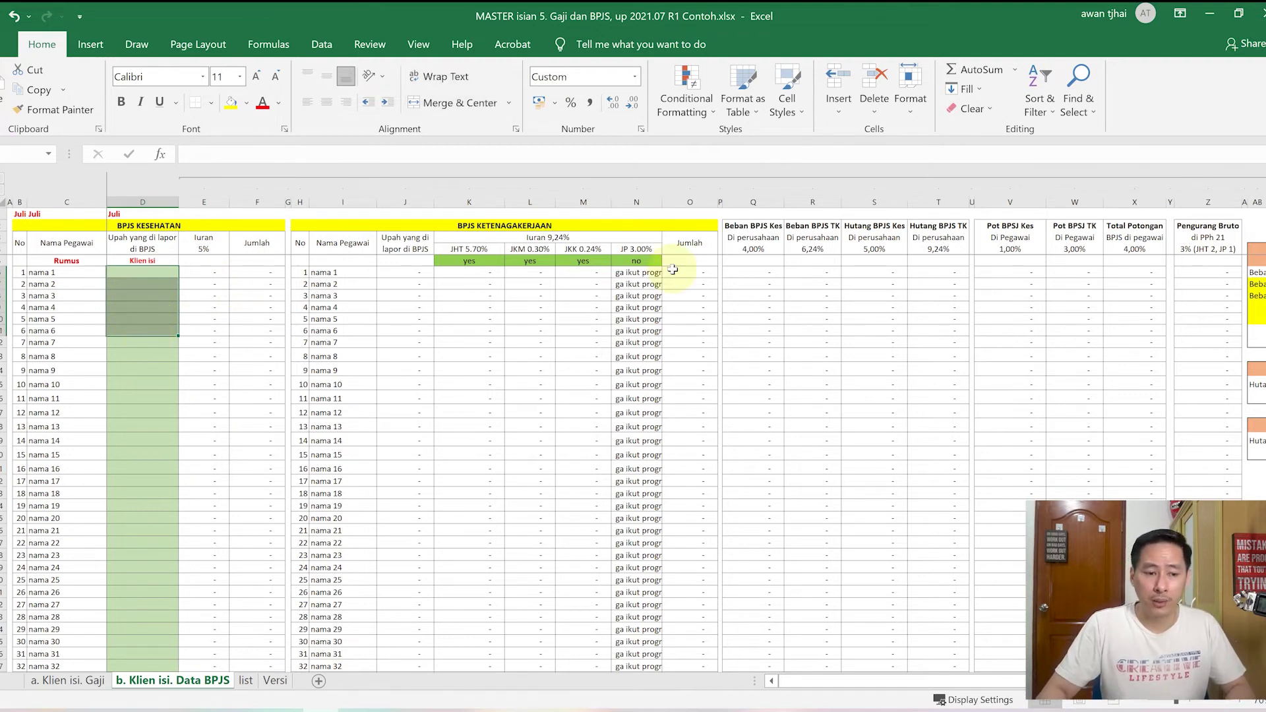
Step: Check the program switches (JHT left at yes) and rates JHT 5.70%, JKM 0.30%, JKK 0.24%, JP 3.00%
{"action": "left_click_drag", "start_coordinate": [469, 260], "coordinate": [636, 260]}
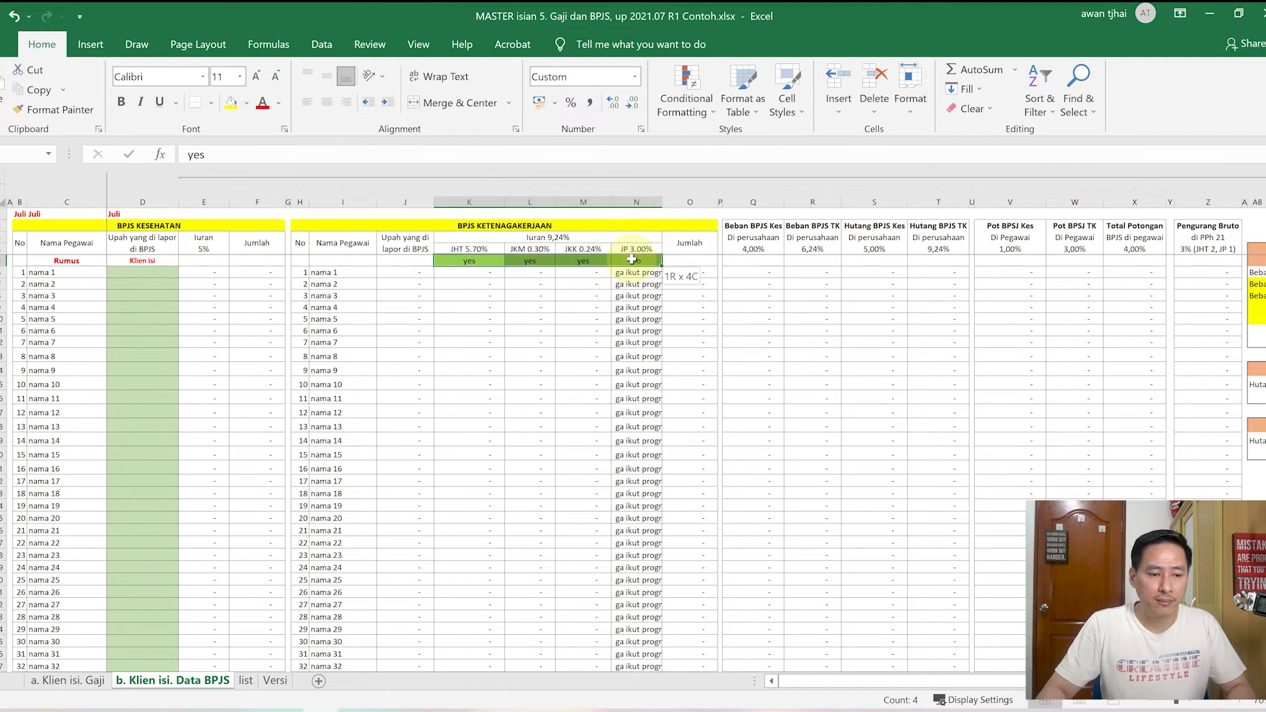
{"action": "left_click", "coordinate": [510, 262]}
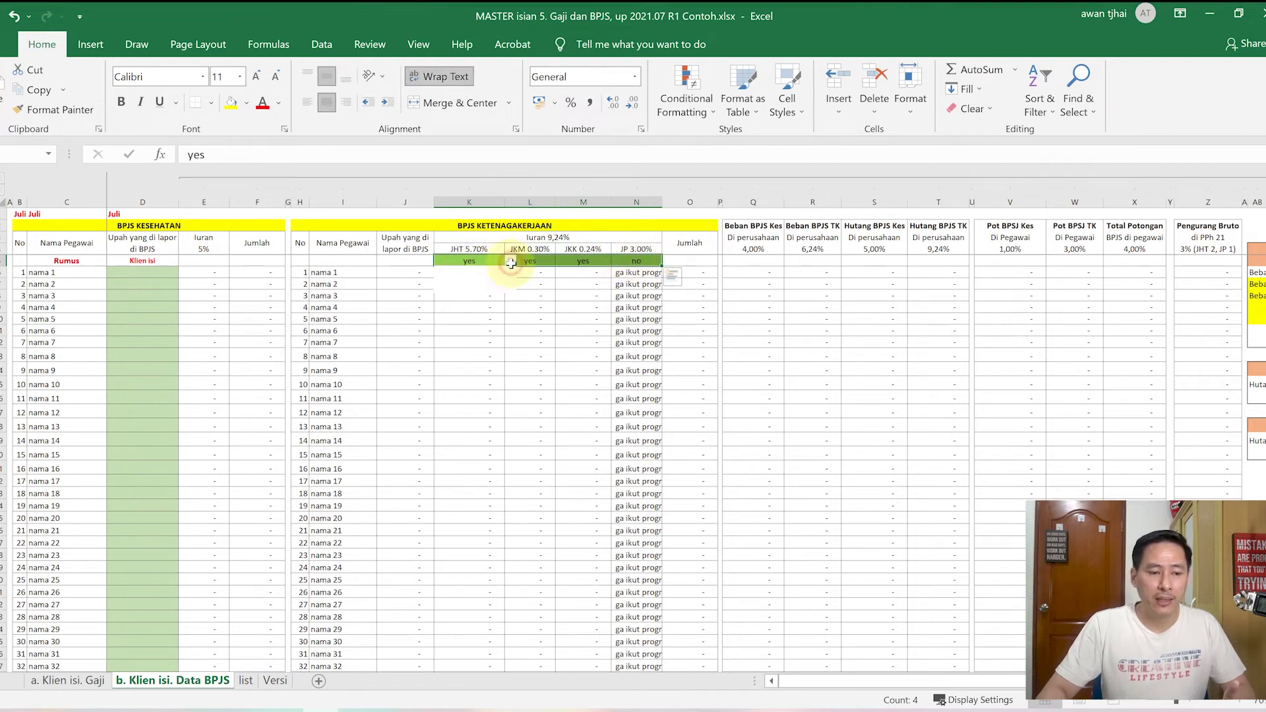
{"action": "left_click", "coordinate": [511, 263]}
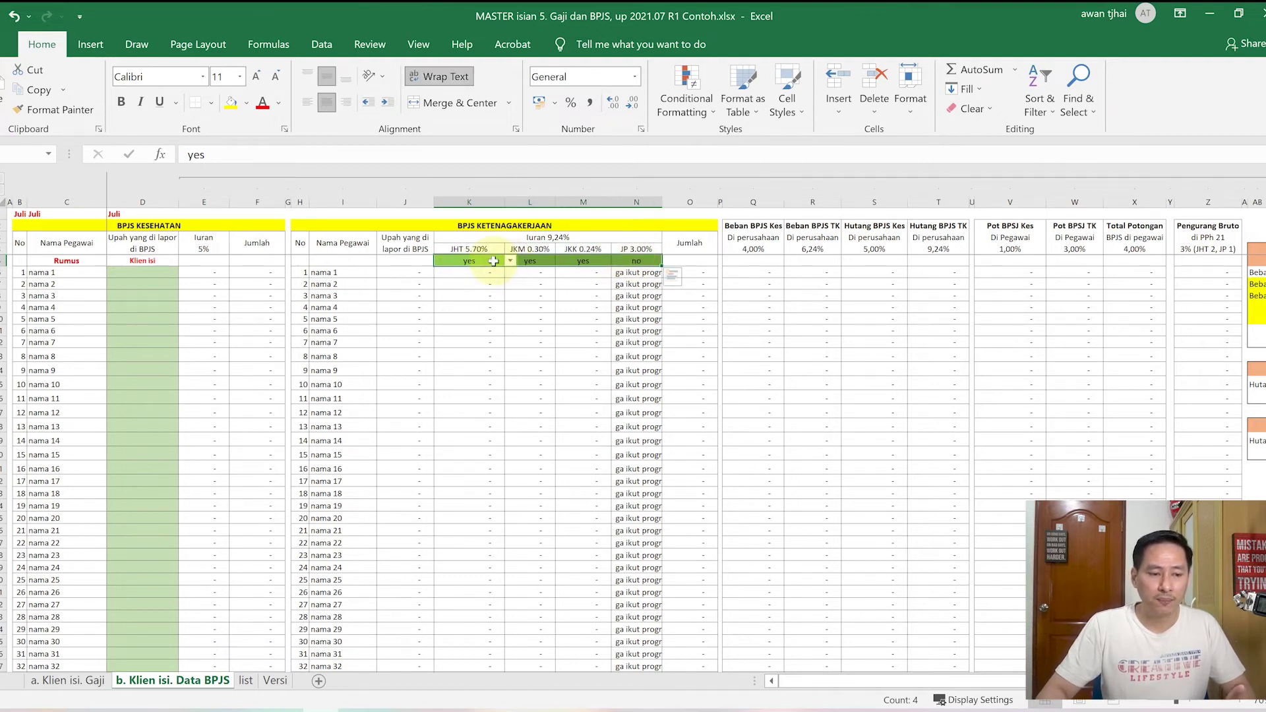
{"action": "left_click", "coordinate": [491, 249]}
{"action": "left_click", "coordinate": [530, 249]}
{"action": "left_click", "coordinate": [580, 245]}
{"action": "left_click", "coordinate": [647, 247]}
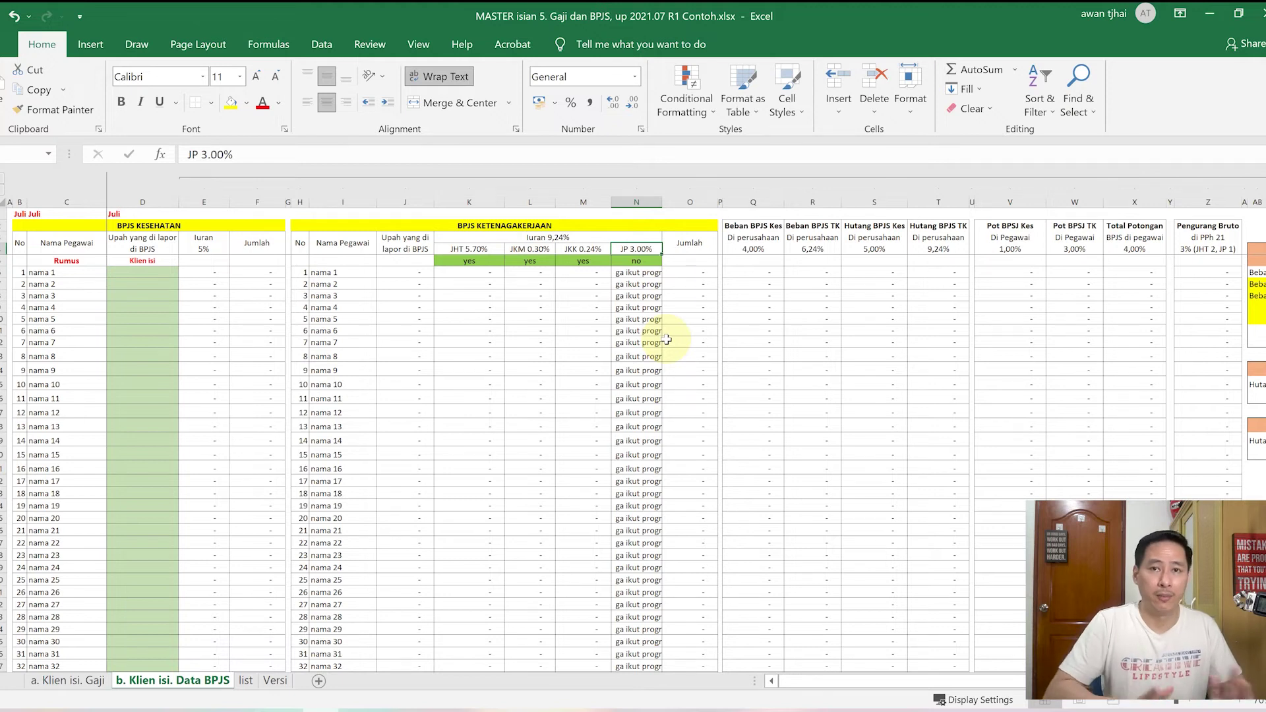
Step: Show the JP switch set to no, the JP and JKK contributions, and the Jumlah total formula
{"action": "left_click", "coordinate": [637, 261]}
{"action": "left_click_drag", "start_coordinate": [643, 271], "coordinate": [645, 413]}
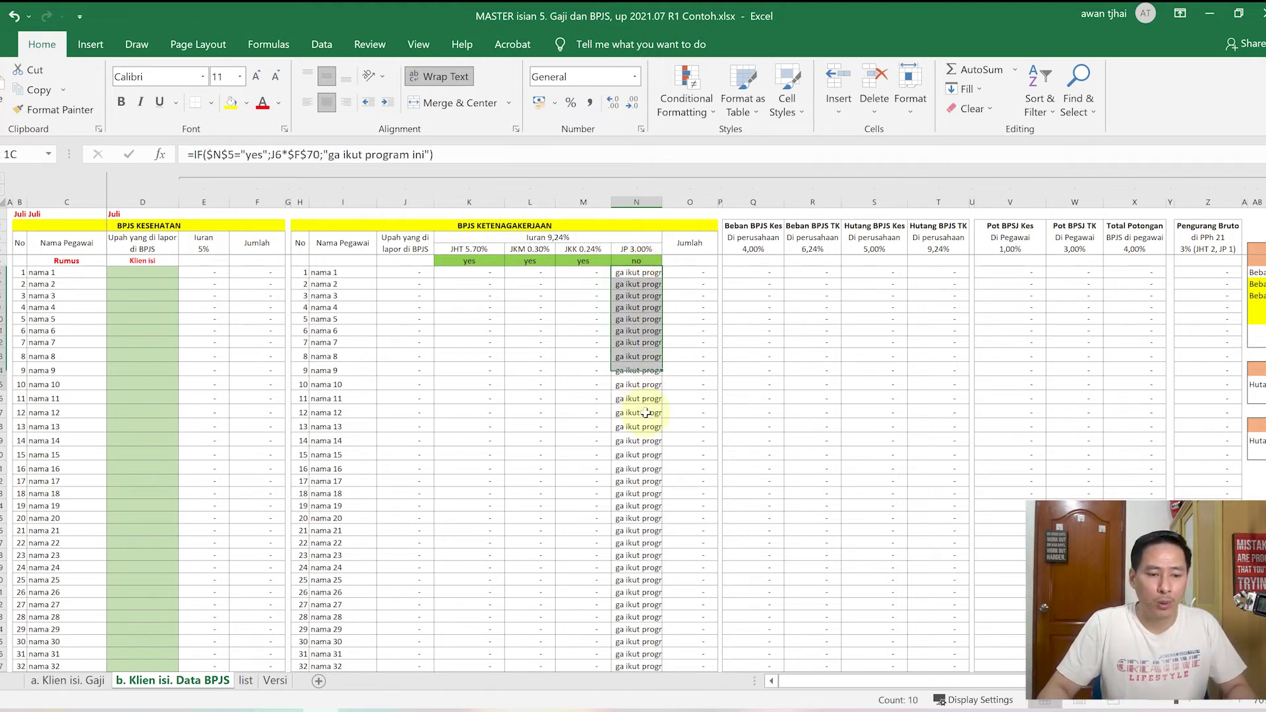
{"action": "left_click_drag", "start_coordinate": [585, 272], "coordinate": [590, 367]}
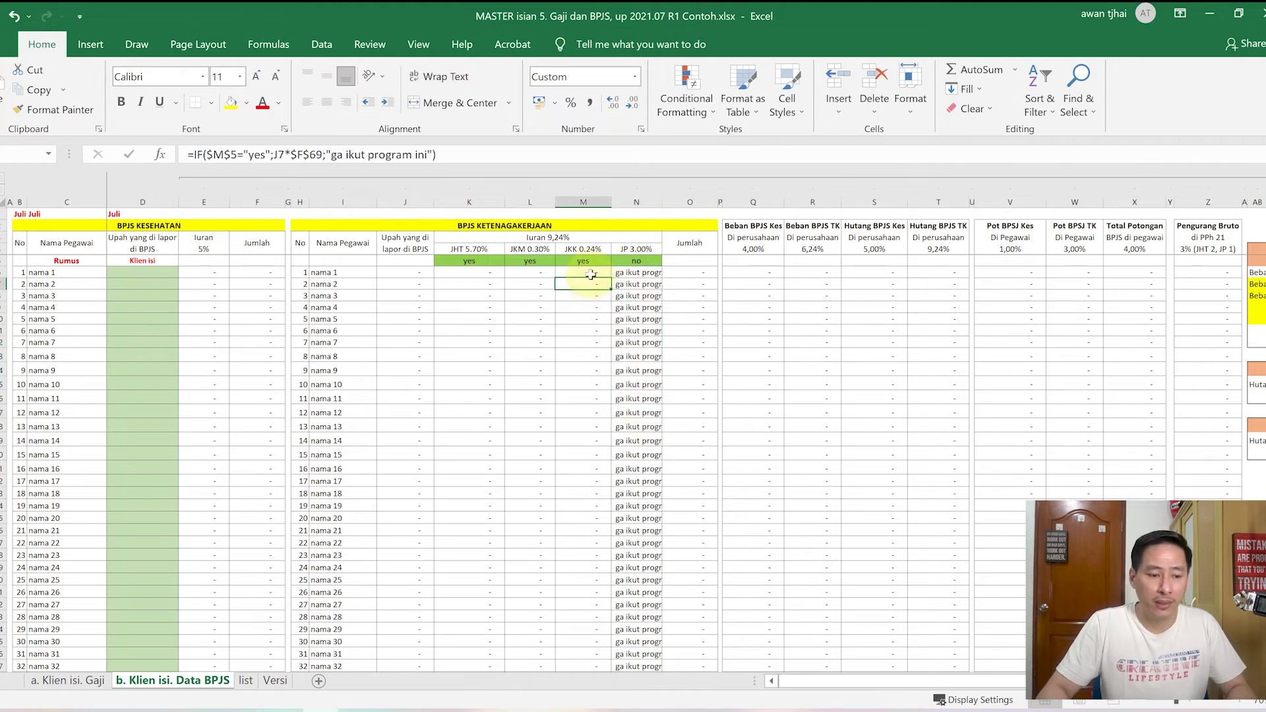
{"action": "left_click", "coordinate": [700, 273]}
{"action": "key", "text": "Right"}
{"action": "key", "text": "Right"}
{"action": "key", "text": "Right"}
{"action": "key", "text": "Right"}
{"action": "key", "text": "Right"}
{"action": "key", "text": "Right"}
{"action": "key", "text": "Right"}
{"action": "key", "text": "Right"}
{"action": "key", "text": "Right"}
{"action": "key", "text": "Right"}
{"action": "key", "text": "Right"}
{"action": "key", "text": "Right"}
{"action": "key", "text": "Right"}
{"action": "key", "text": "Left"}
{"action": "key", "text": "Left"}
{"action": "key", "text": "Left"}
{"action": "key", "text": "Left"}
{"action": "key", "text": "Left"}
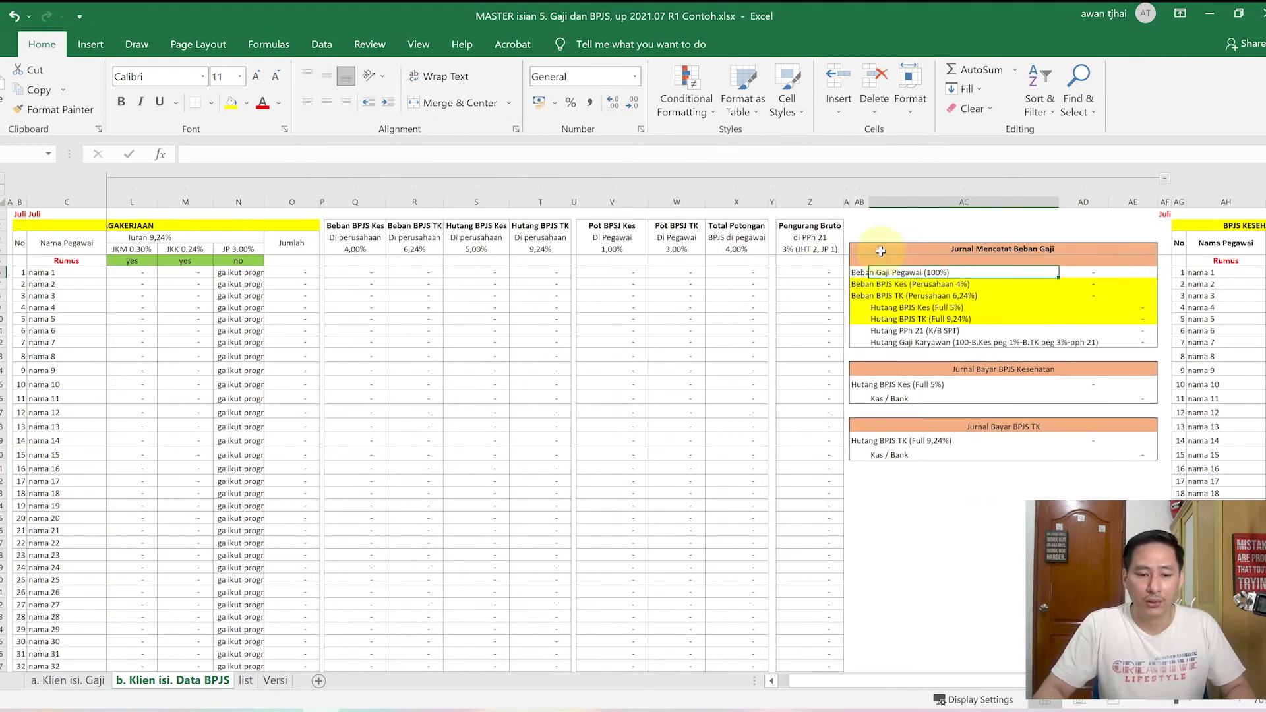
Step: Highlight the salary expense and BPJS Kesehatan payment journals, then the Hutang Gaji and Beban Gaji Pegawai lines
{"action": "left_click_drag", "start_coordinate": [880, 252], "coordinate": [1019, 344]}
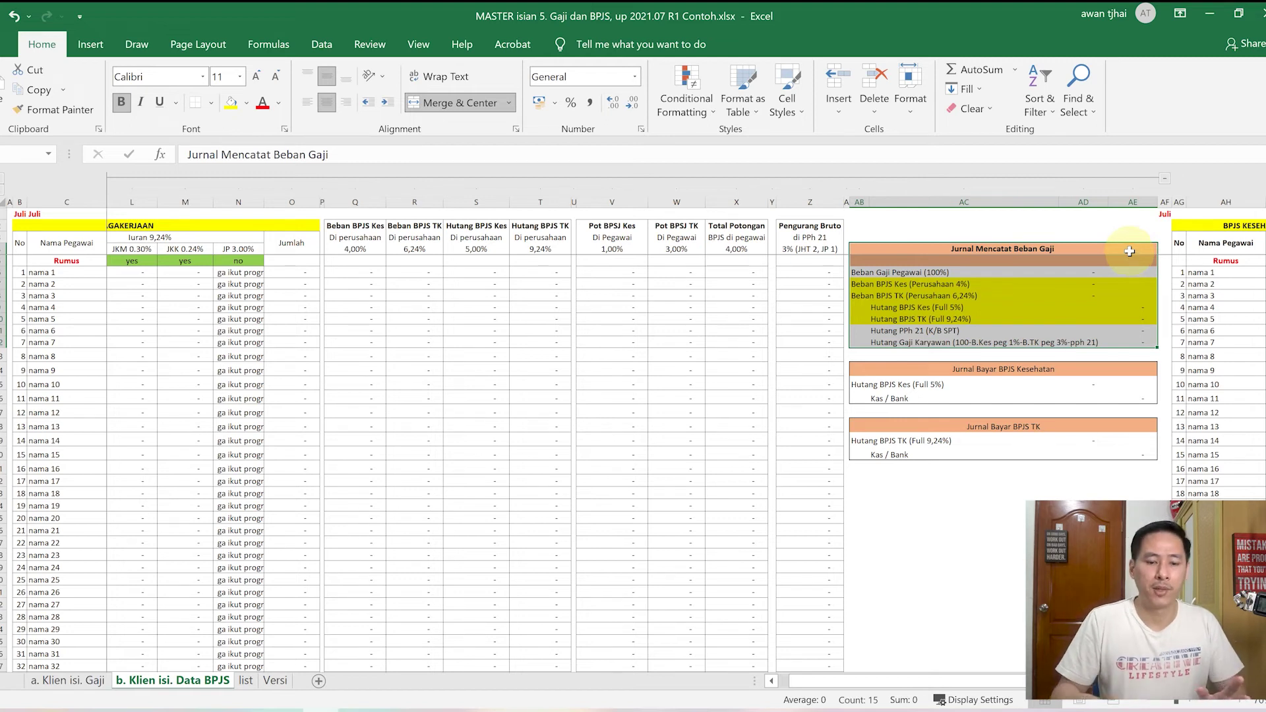
{"action": "left_click_drag", "start_coordinate": [1002, 371], "coordinate": [1049, 457]}
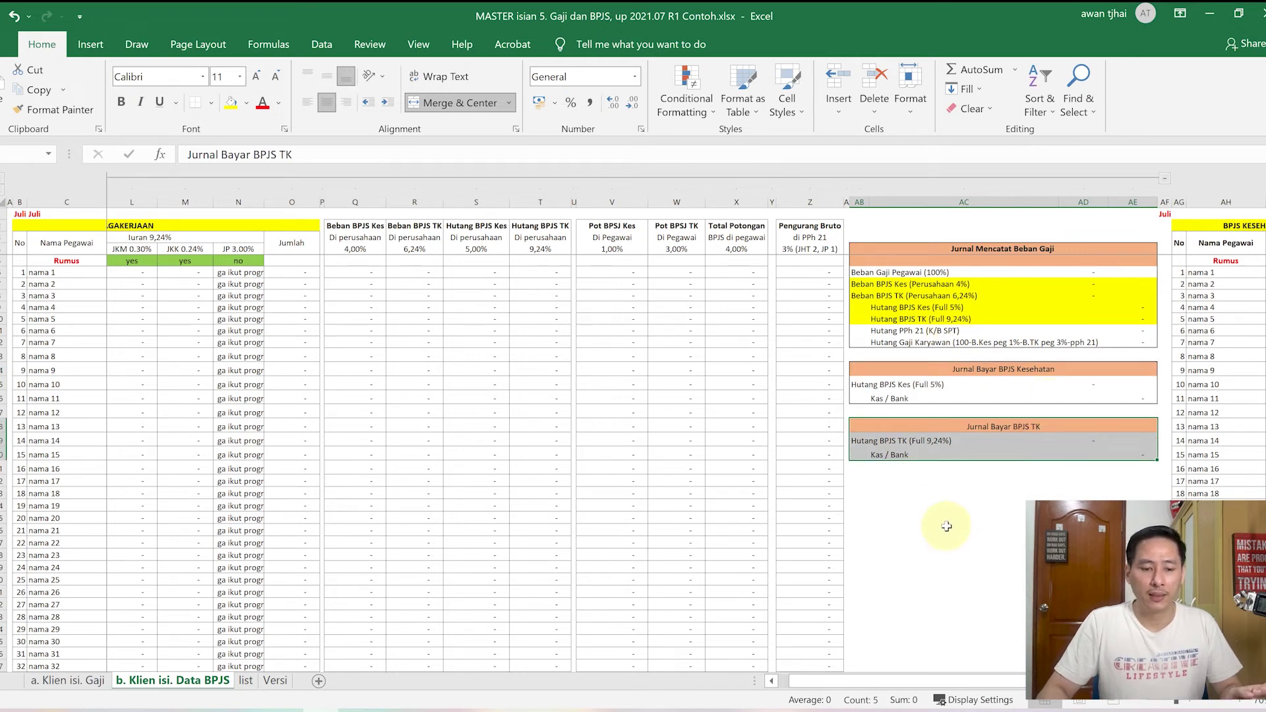
{"action": "left_click", "coordinate": [959, 344]}
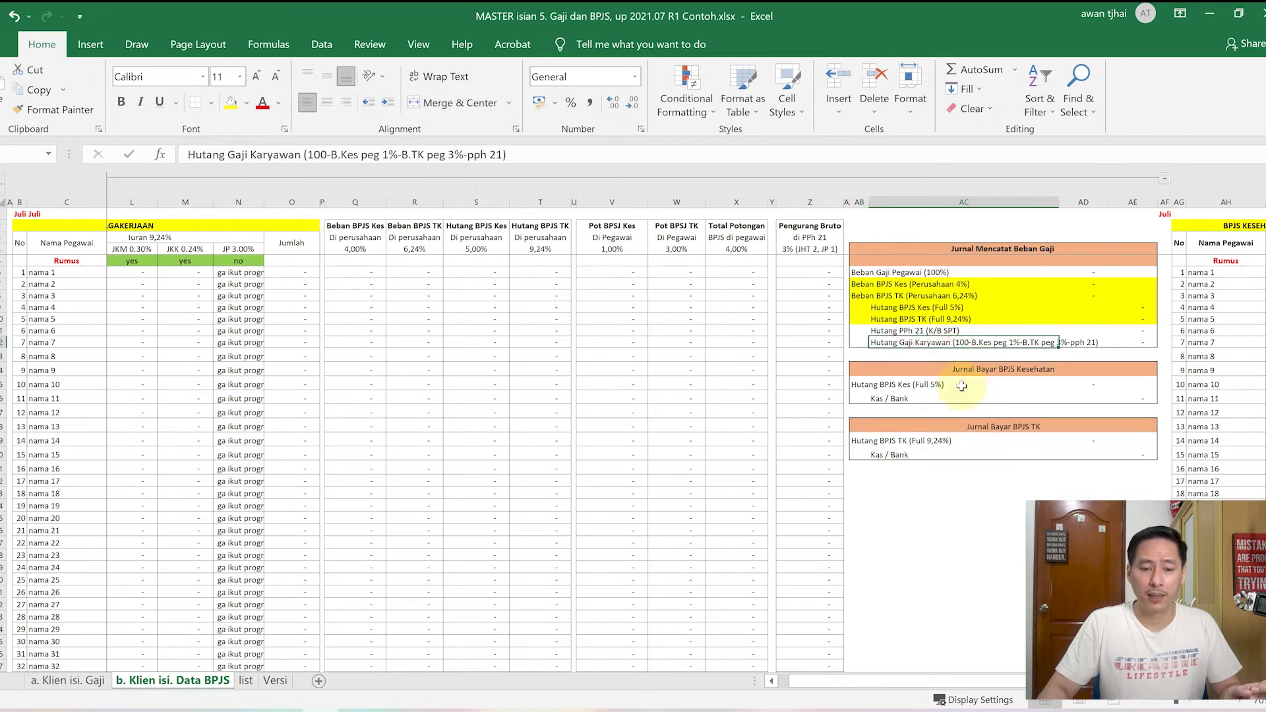
{"action": "left_click", "coordinate": [859, 273]}
{"action": "left_click_drag", "start_coordinate": [1085, 275], "coordinate": [1085, 285]}
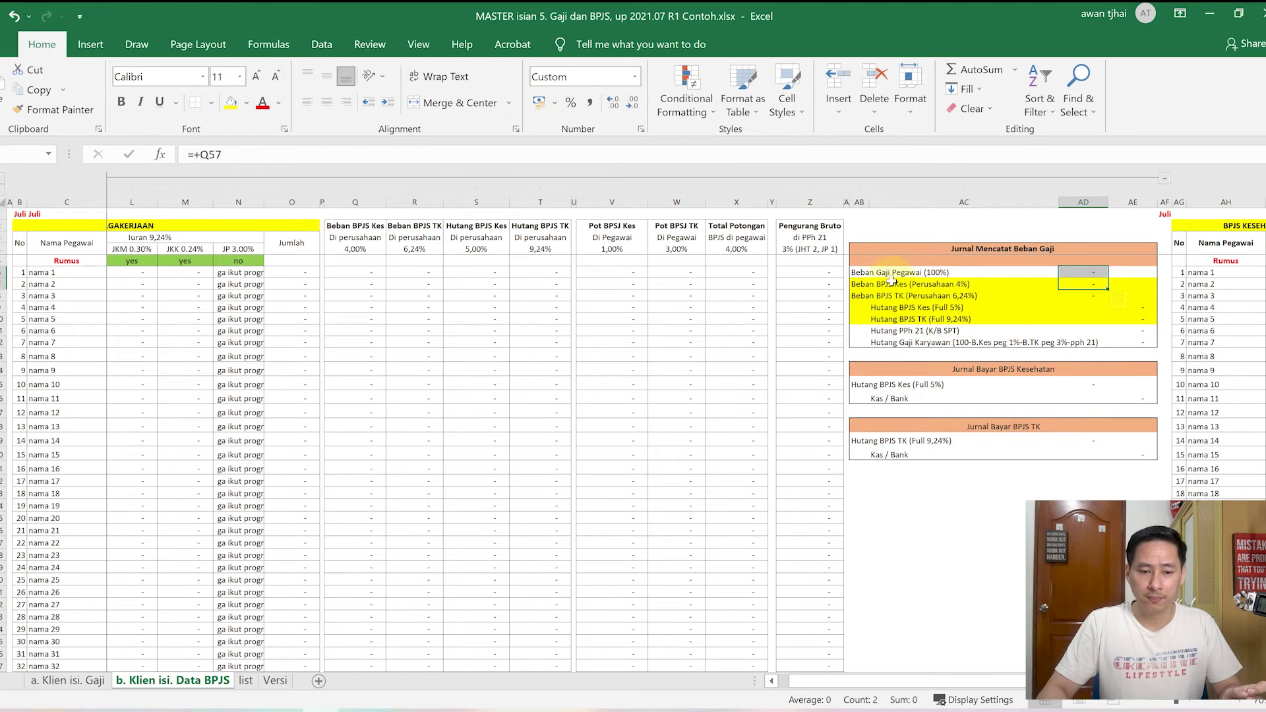
Step: Walk through the BPJS Kes 4%, BPJS TK 6,24%, Hutang Kes 5% and TK 9,24% lines and their formula
{"action": "left_click_drag", "start_coordinate": [859, 285], "coordinate": [1084, 279]}
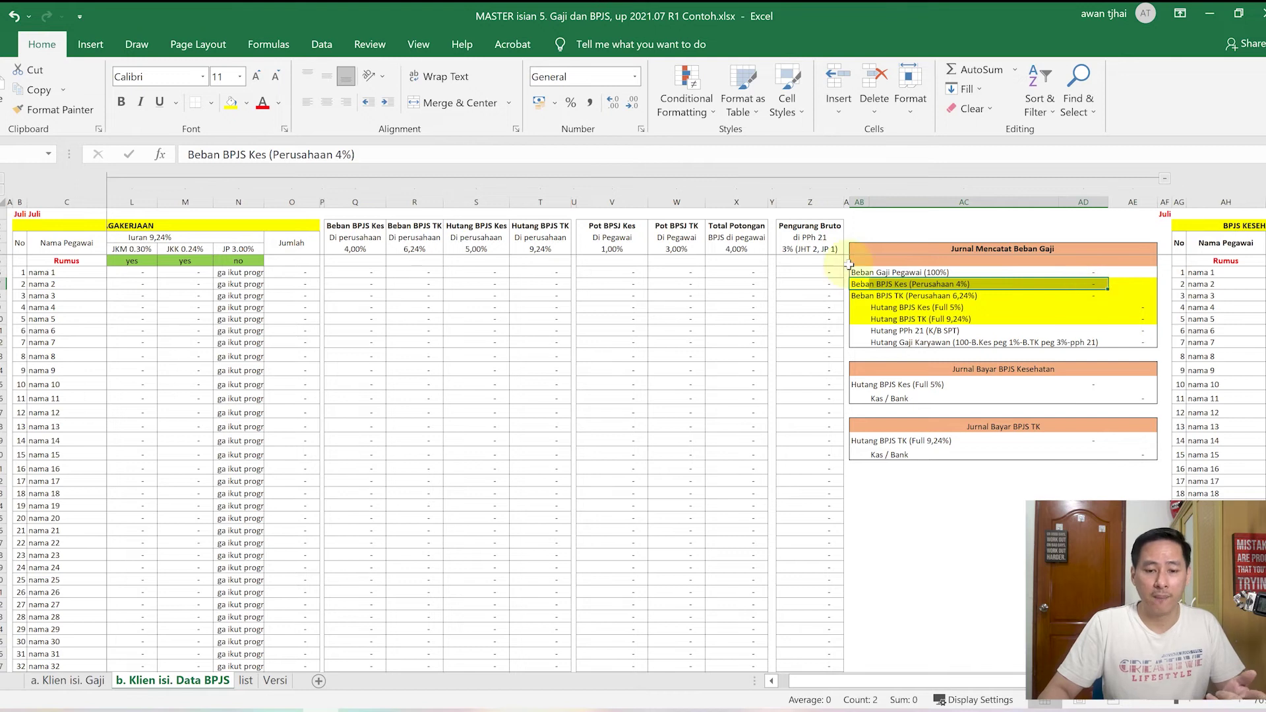
{"action": "left_click_drag", "start_coordinate": [863, 297], "coordinate": [989, 297]}
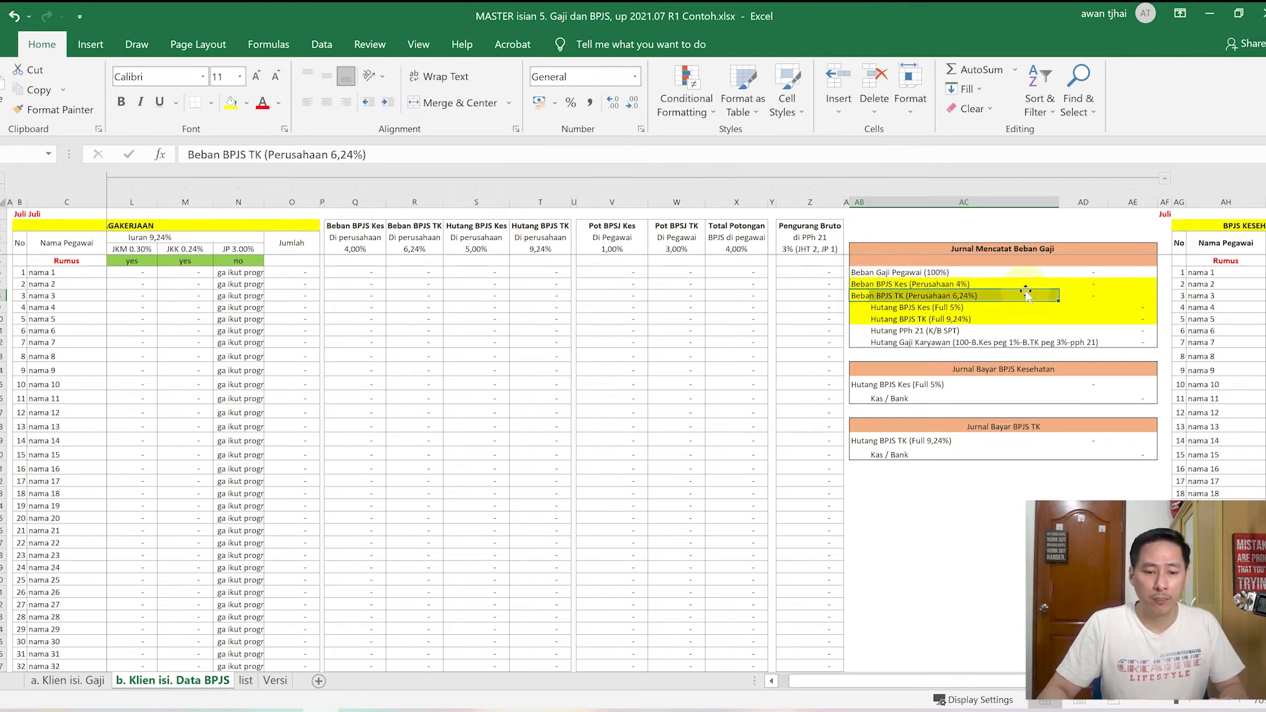
{"action": "left_click", "coordinate": [917, 306]}
{"action": "left_click", "coordinate": [886, 320]}
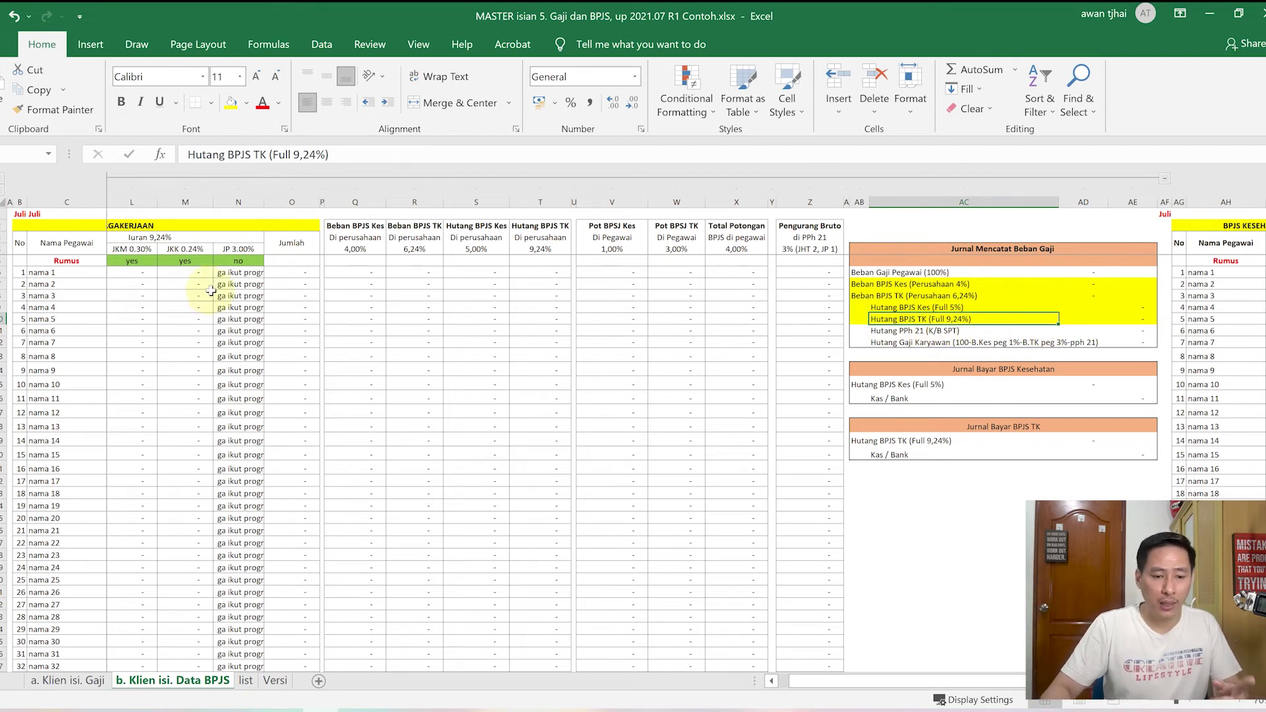
{"action": "double_click", "coordinate": [1148, 321]}
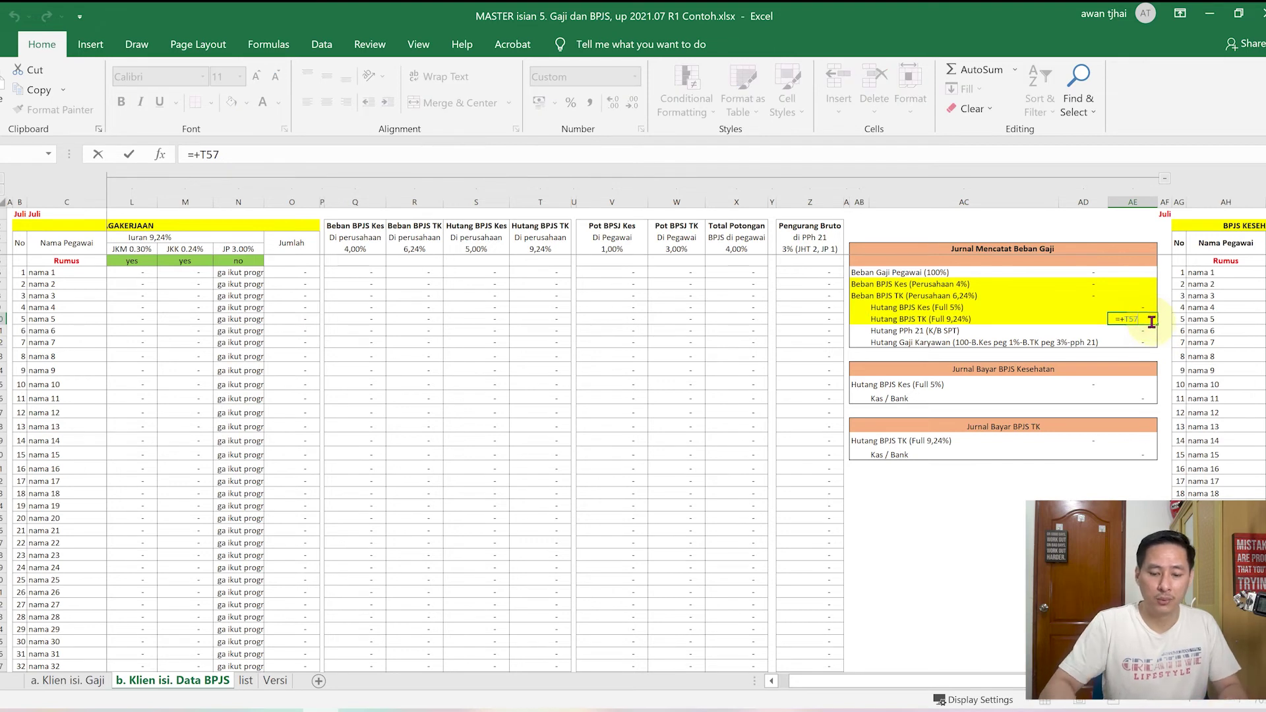
{"action": "key", "text": "Return"}
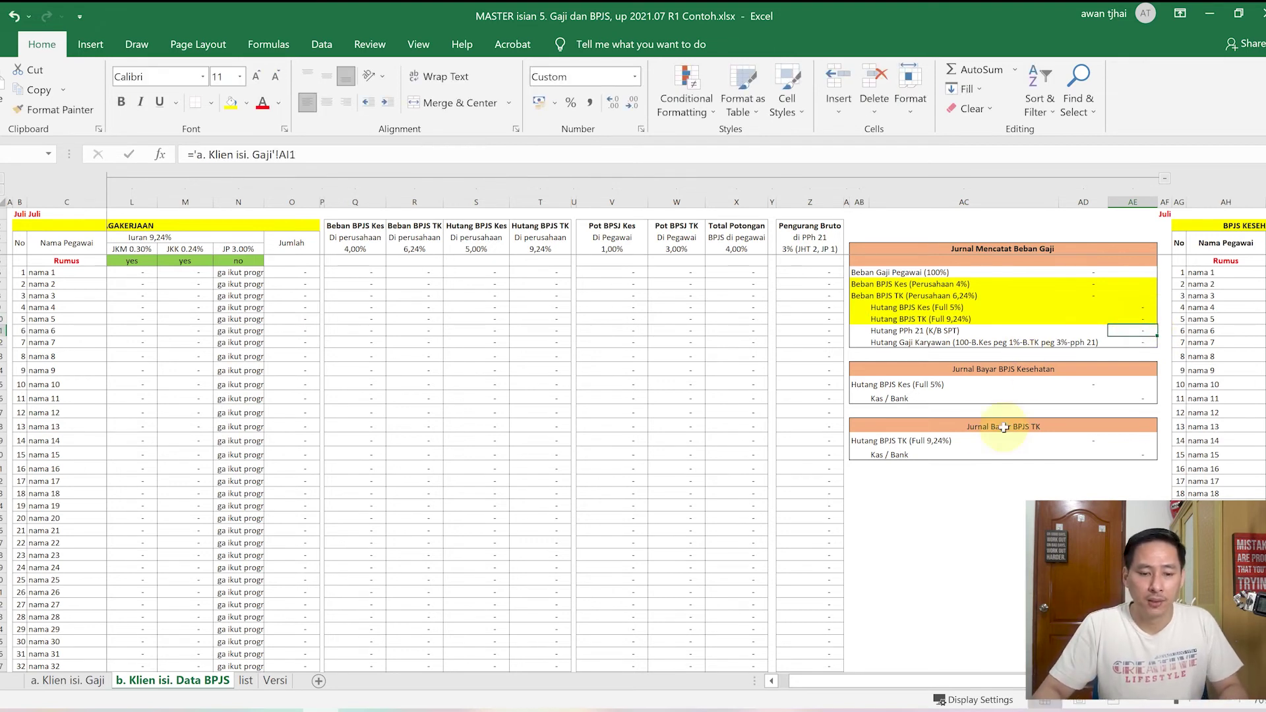
{"action": "left_click", "coordinate": [1040, 504]}
{"action": "left_click", "coordinate": [78, 680]}
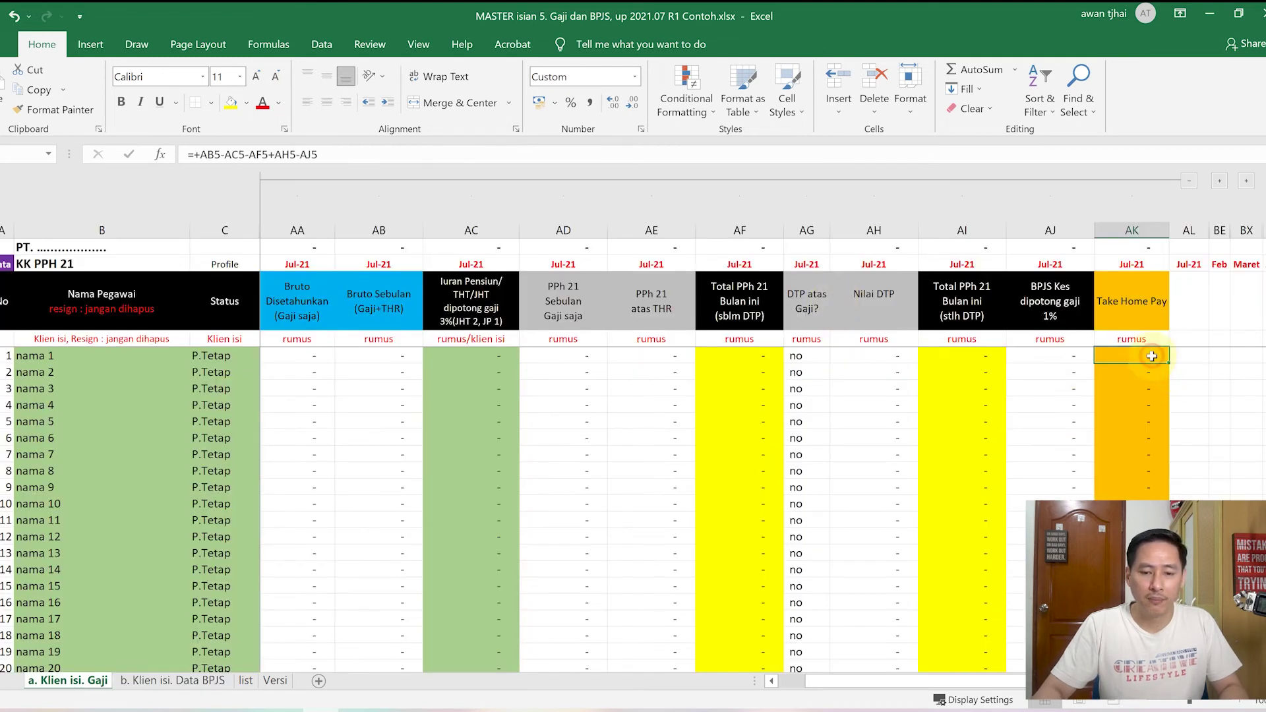
Step: View the AK5 Take Home Pay formula =+AB5-AC5-AF5+AH5-AJ5 unchanged, then return to the BPJS data sheet
{"action": "double_click", "coordinate": [1151, 356]}
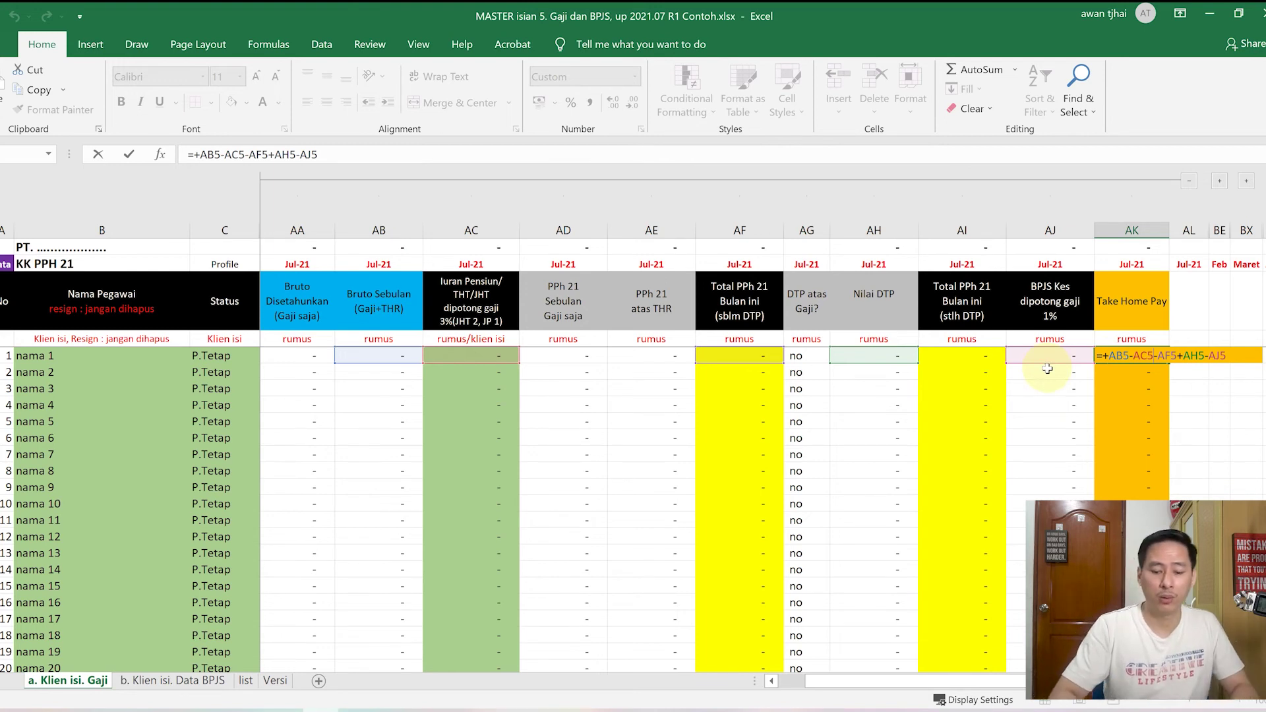
{"action": "key", "text": "Return"}
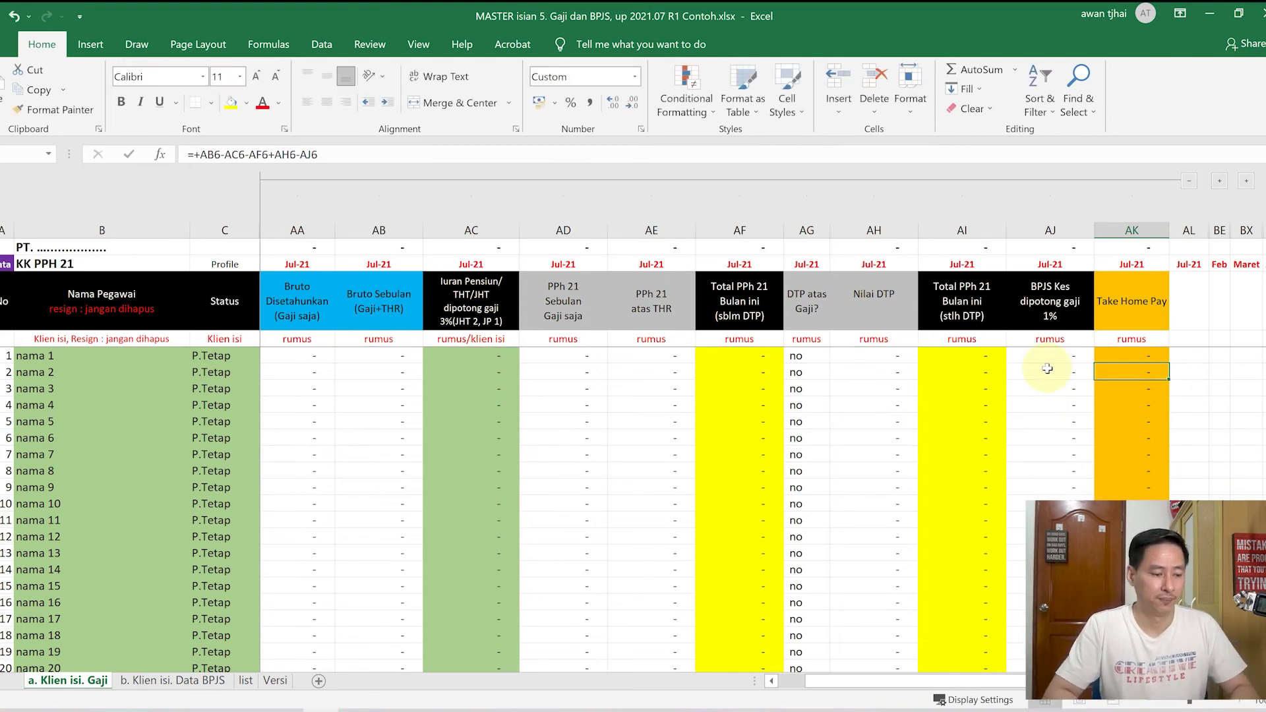
{"action": "key", "text": "ctrl+Page_Down"}
{"action": "key", "text": "Up"}
{"action": "key", "text": "Up"}
{"action": "key", "text": "Up"}
{"action": "key", "text": "Up"}
{"action": "key", "text": "Up"}
{"action": "key", "text": "Up"}
Step: Scroll down to the rate tables and select the BPJS Tenagakerja contribution rates
{"action": "scroll", "coordinate": [416, 407], "scroll_direction": "down", "scroll_amount": 1}
{"action": "scroll", "coordinate": [169, 466], "scroll_direction": "down", "scroll_amount": 6}
{"action": "scroll", "coordinate": [107, 553], "scroll_direction": "down", "scroll_amount": 6}
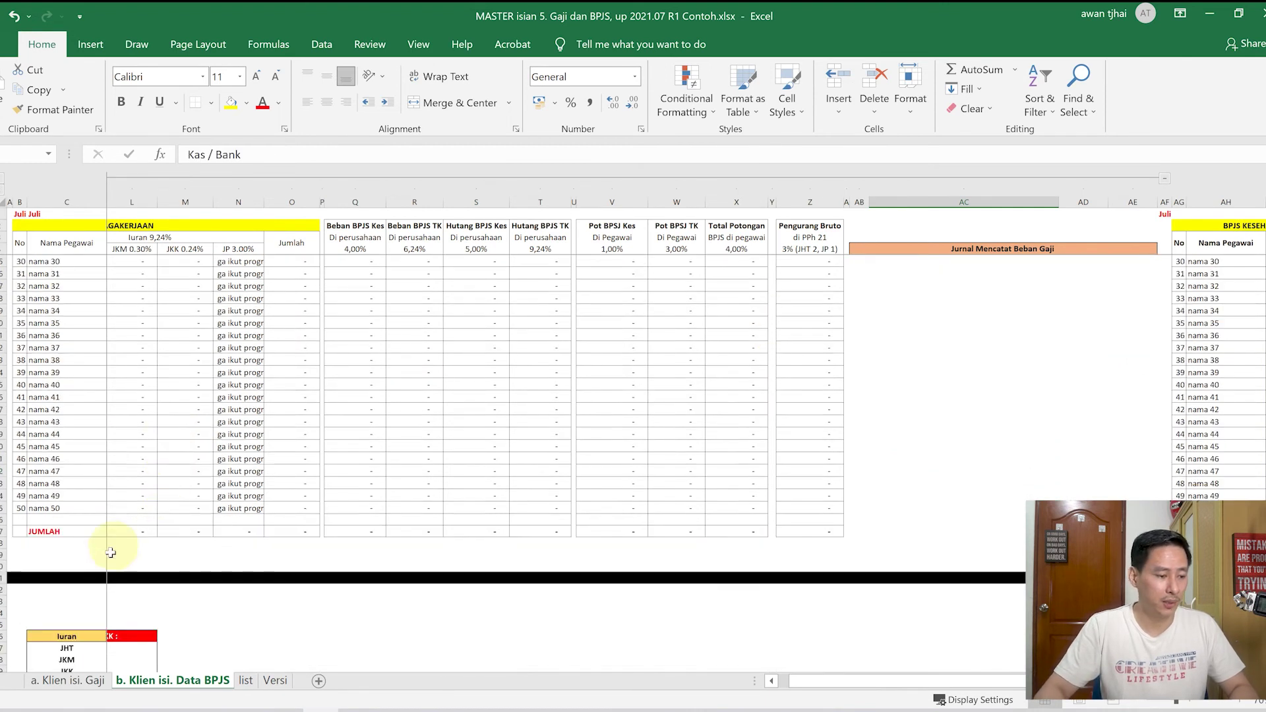
{"action": "scroll", "coordinate": [99, 545], "scroll_direction": "down", "scroll_amount": 2}
{"action": "key", "text": "Home"}
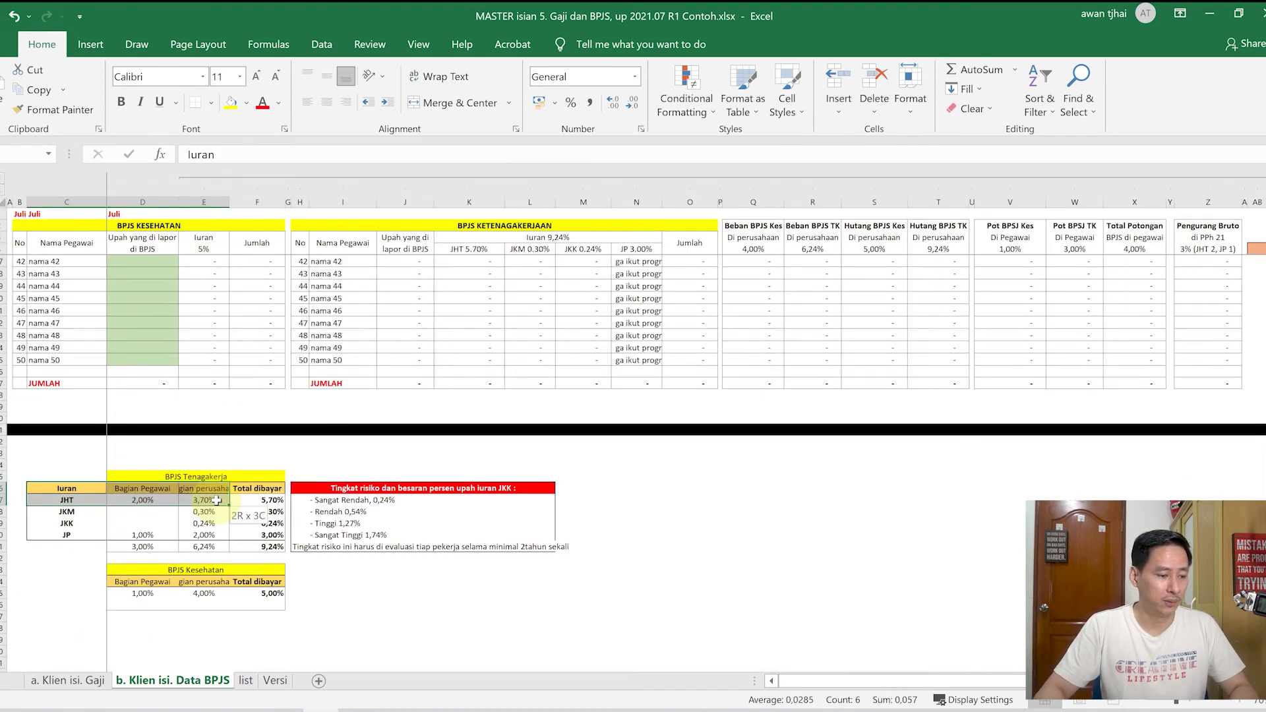
{"action": "left_click", "coordinate": [85, 470]}
{"action": "left_click_drag", "start_coordinate": [140, 478], "coordinate": [147, 556]}
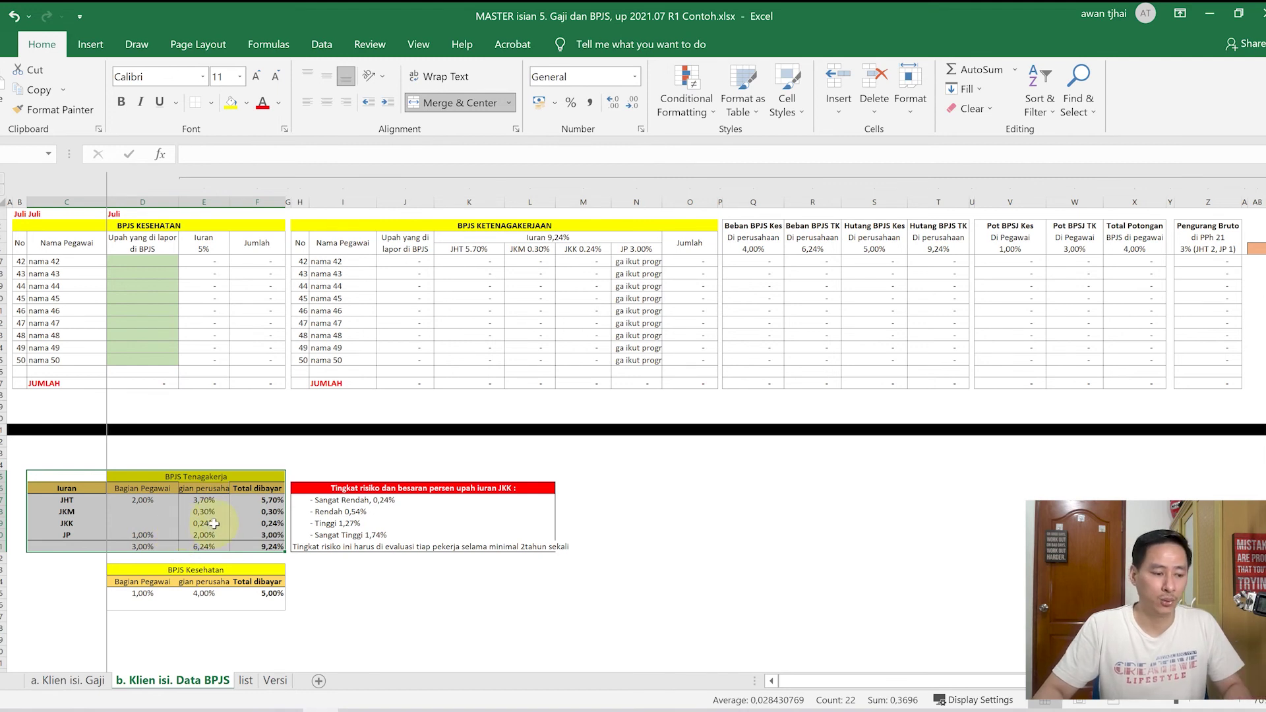
Step: Select the BPJS Kesehatan rates, check the 1,00% employee rate, and return to the salary sheet
{"action": "left_click_drag", "start_coordinate": [213, 570], "coordinate": [142, 616]}
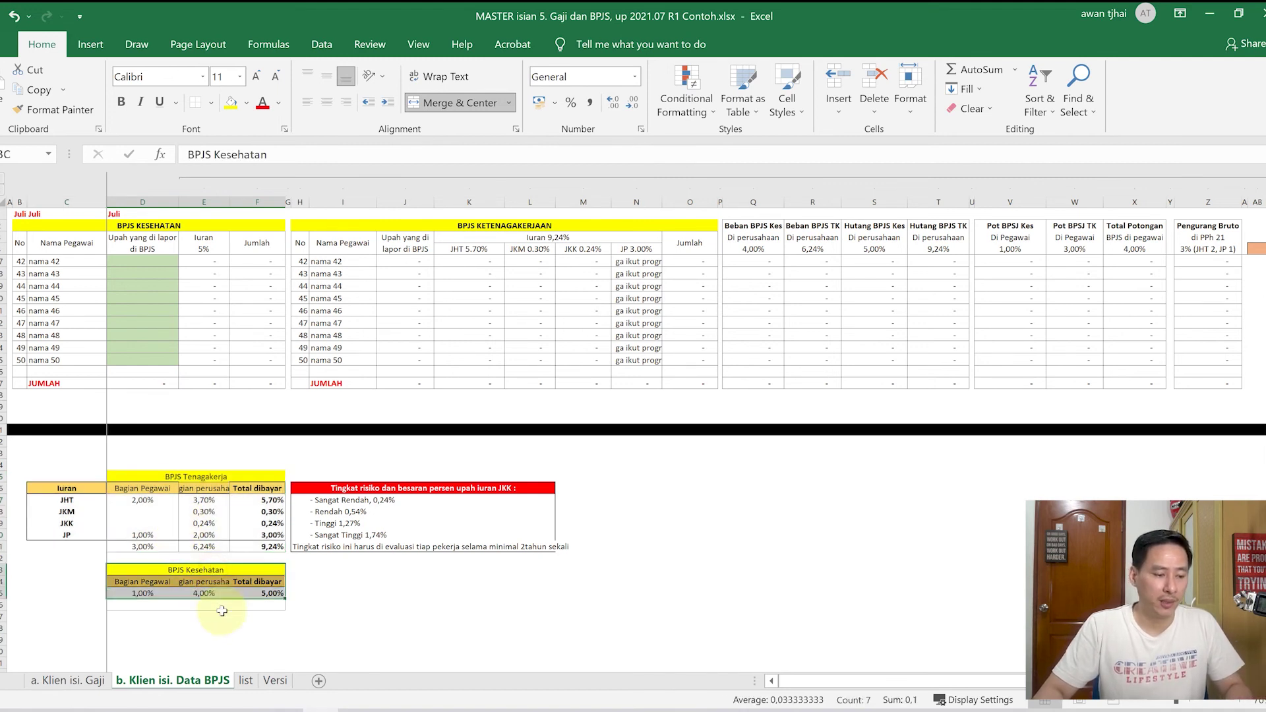
{"action": "left_click", "coordinate": [140, 597]}
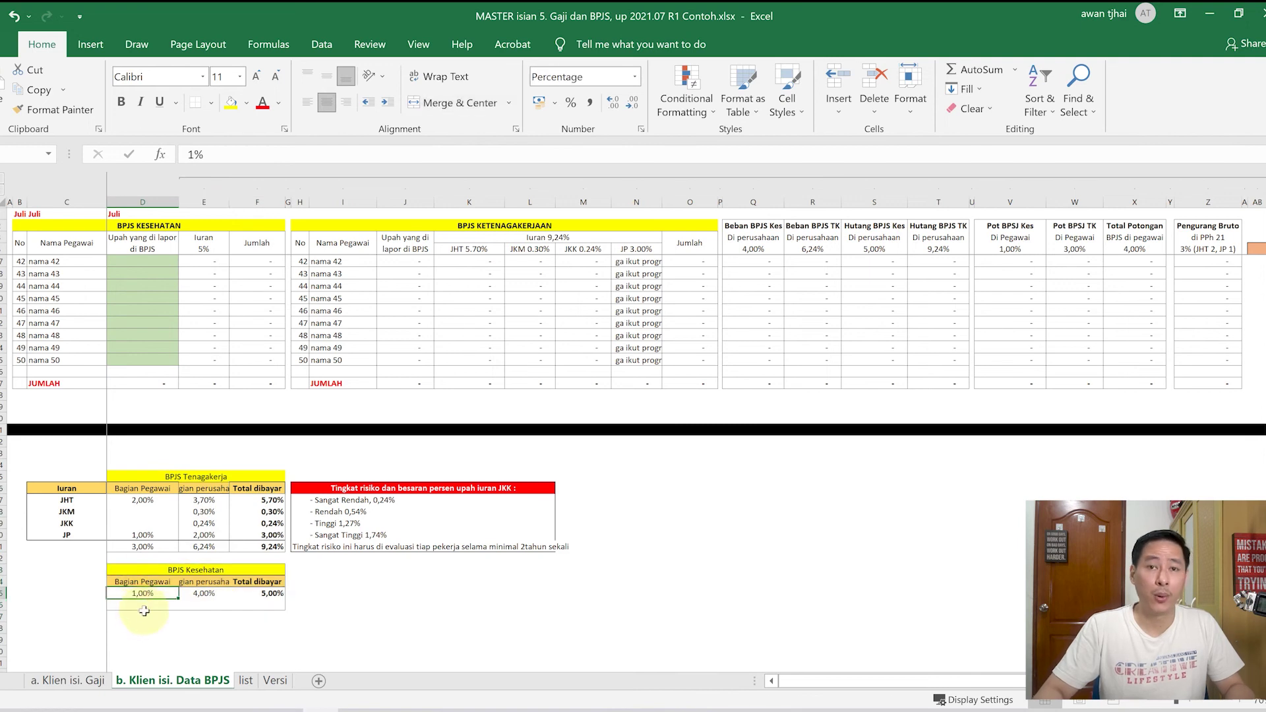
{"action": "left_click", "coordinate": [203, 605]}
{"action": "left_click", "coordinate": [96, 685]}
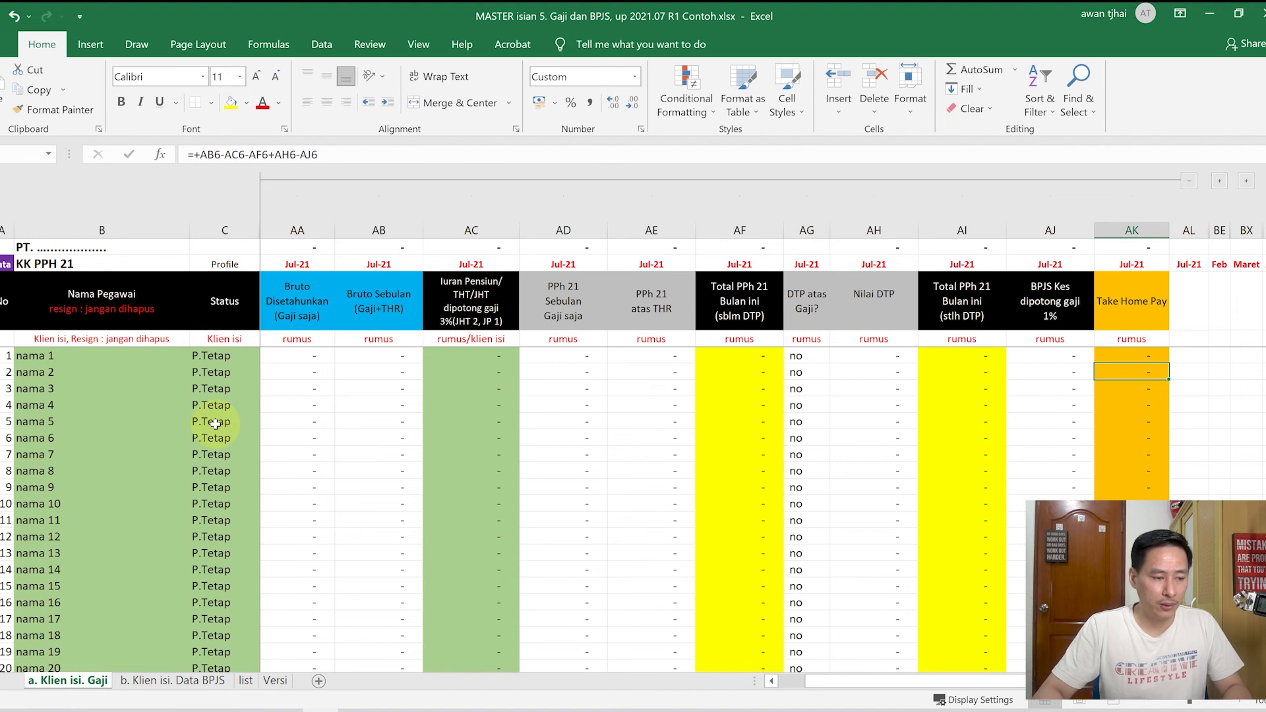
Step: Highlight the employee names nama 1 to nama 8 and their pension cells in column AC
{"action": "scroll", "coordinate": [86, 381], "scroll_direction": "down", "scroll_amount": 1, "text": "ctrl"}
{"action": "left_click_drag", "start_coordinate": [23, 369], "coordinate": [363, 408]}
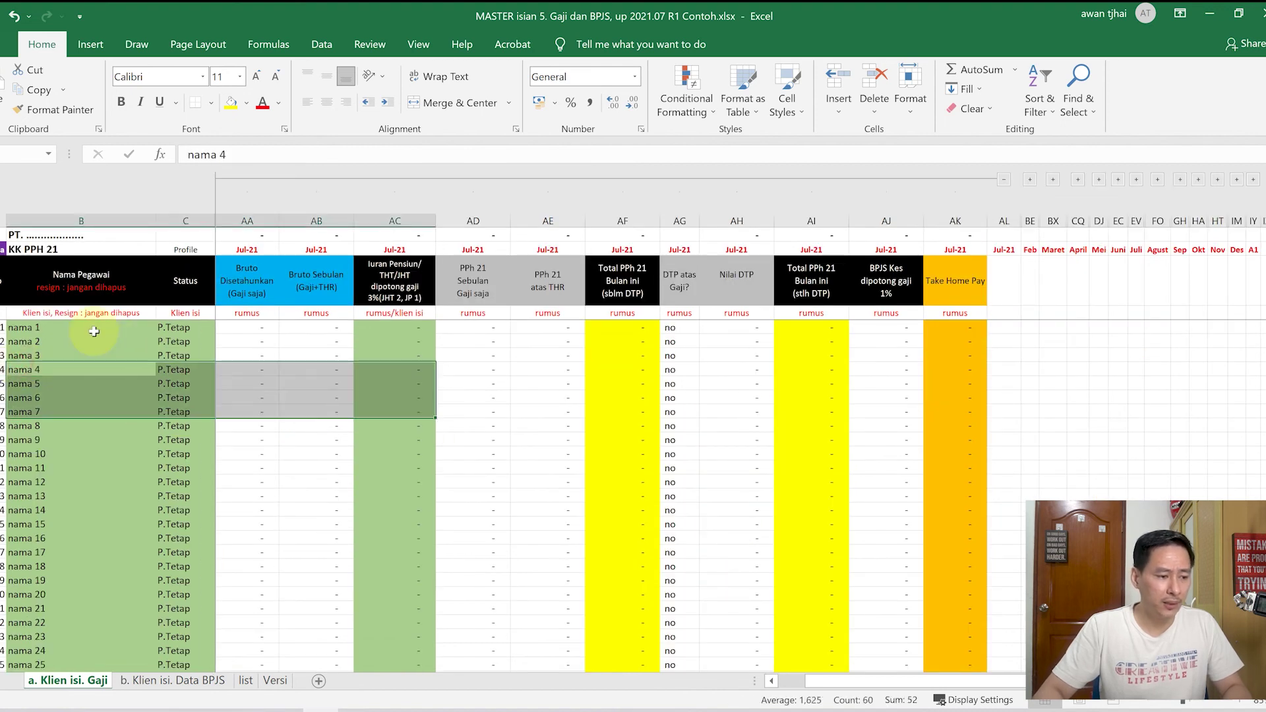
{"action": "left_click_drag", "start_coordinate": [85, 327], "coordinate": [79, 425]}
{"action": "left_click_drag", "start_coordinate": [381, 331], "coordinate": [401, 453]}
{"action": "key", "text": "ctrl+v"}
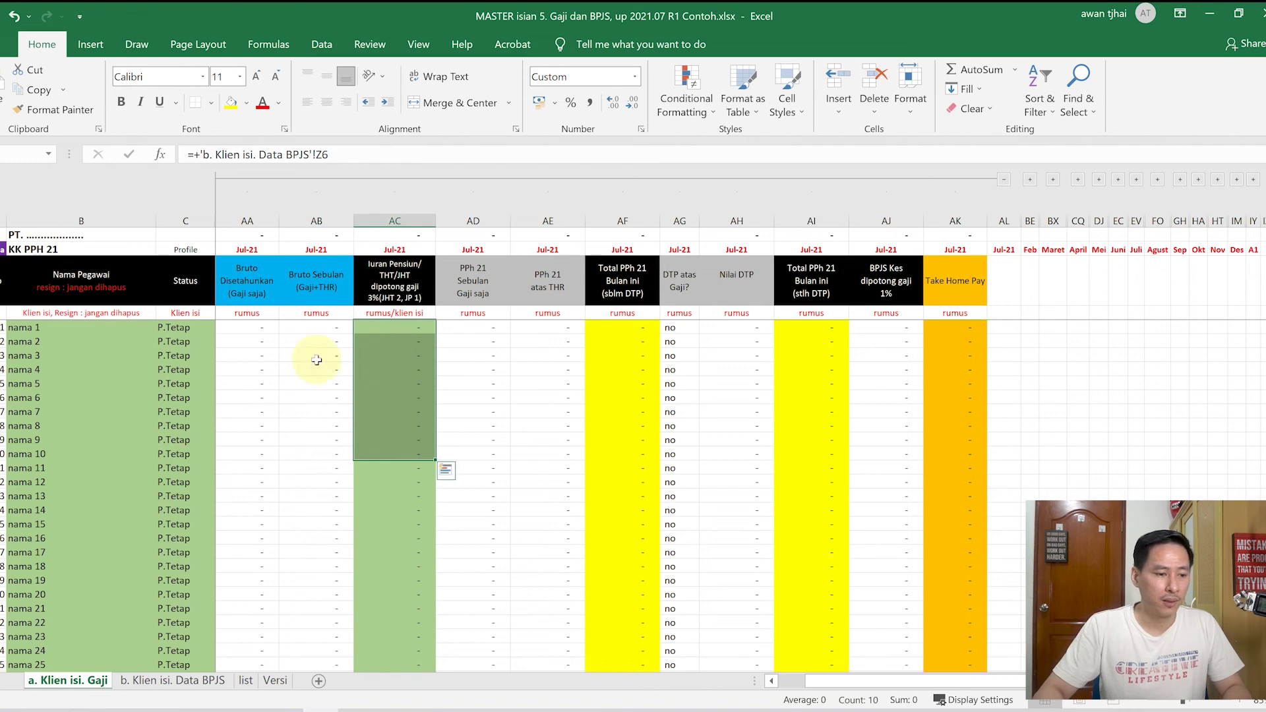
{"action": "left_click", "coordinate": [304, 356]}
{"action": "scroll", "coordinate": [290, 356], "scroll_direction": "left", "scroll_amount": 3}
{"action": "left_click", "coordinate": [115, 369]}
Step: Select the Tunj. A–Bonus Rutin, THR and BPJS-linked pension inputs, then open the BPJS data sheet
{"action": "left_click_drag", "start_coordinate": [347, 355], "coordinate": [382, 349]}
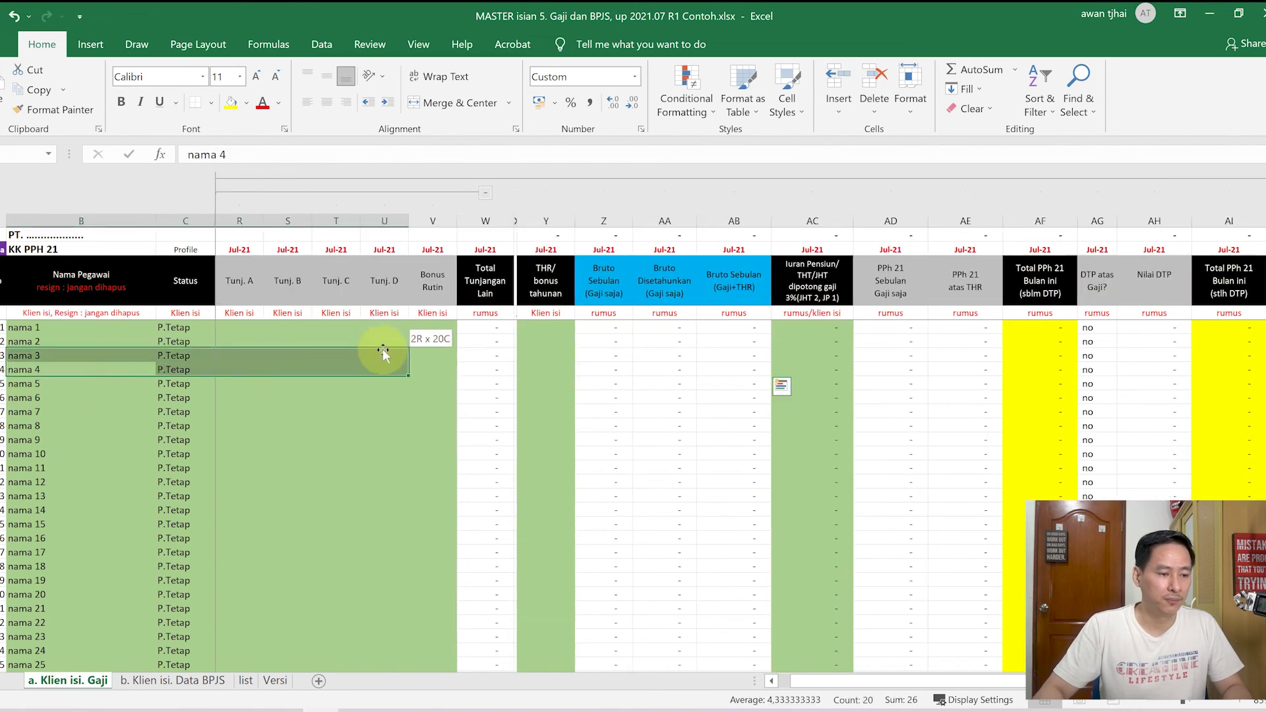
{"action": "scroll", "coordinate": [367, 347], "scroll_direction": "left", "scroll_amount": 3}
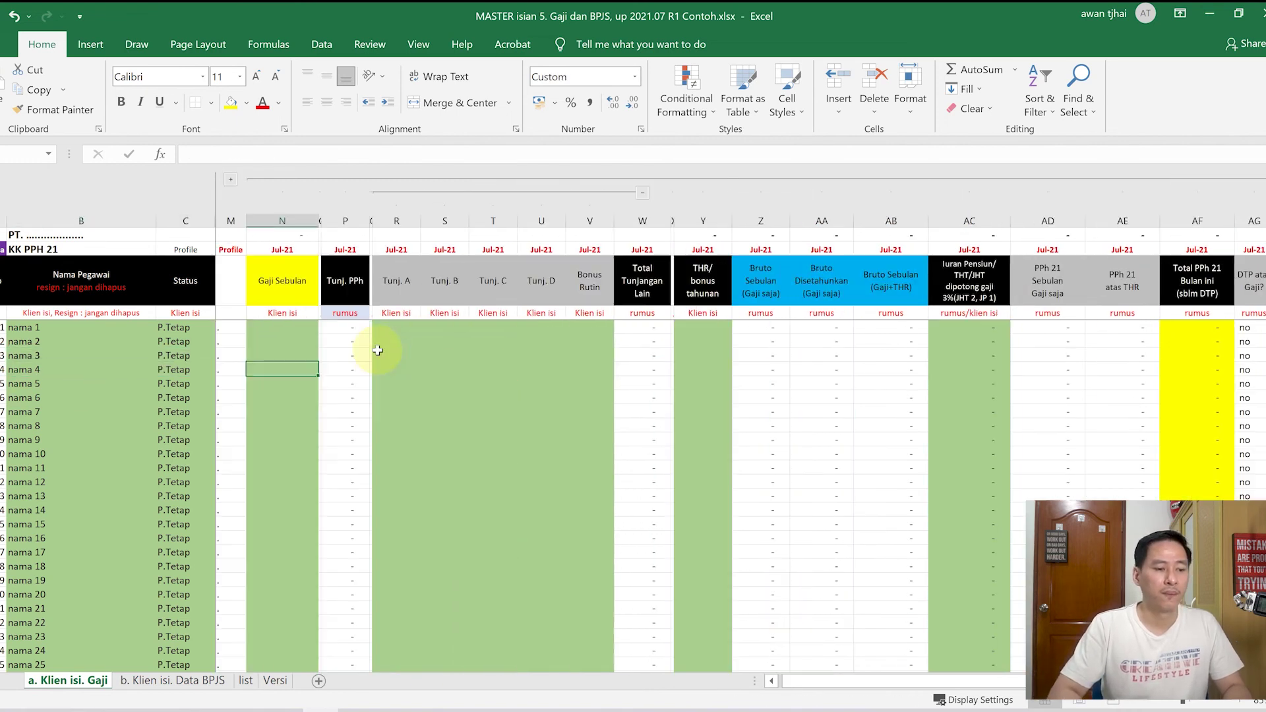
{"action": "left_click_drag", "start_coordinate": [283, 340], "coordinate": [282, 453]}
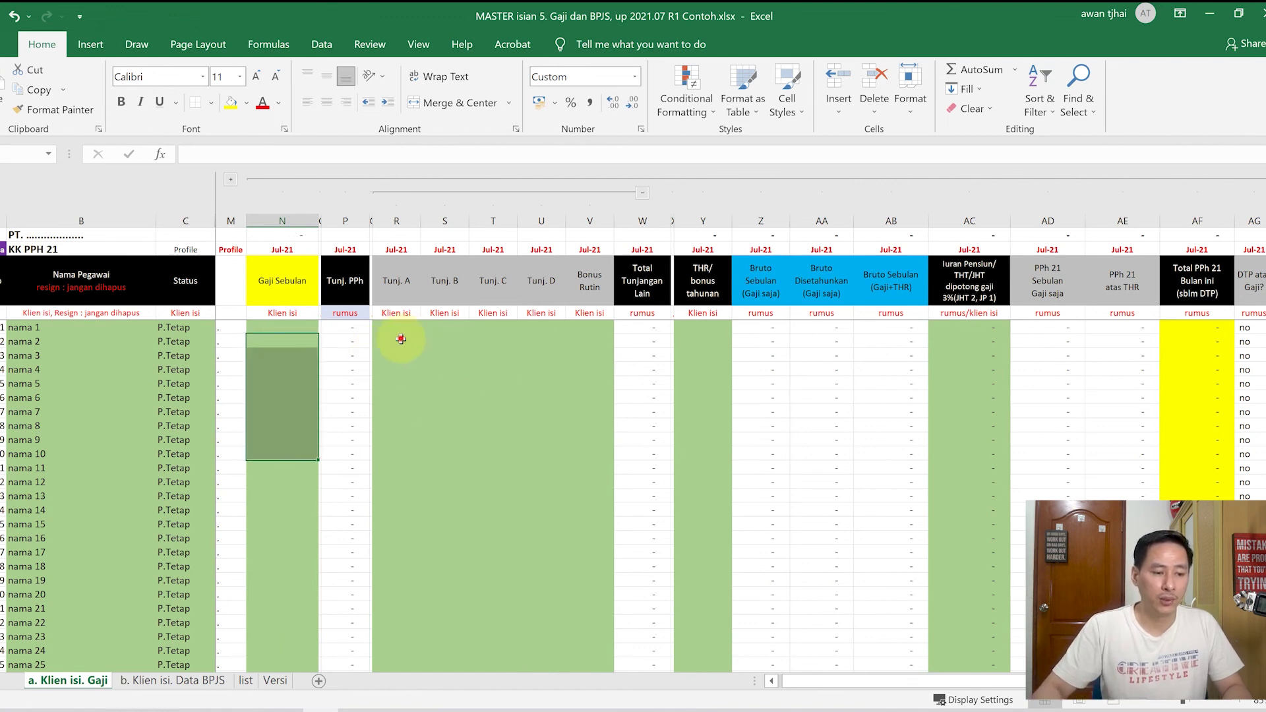
{"action": "left_click_drag", "start_coordinate": [399, 340], "coordinate": [587, 382]}
{"action": "left_click_drag", "start_coordinate": [702, 327], "coordinate": [703, 397]}
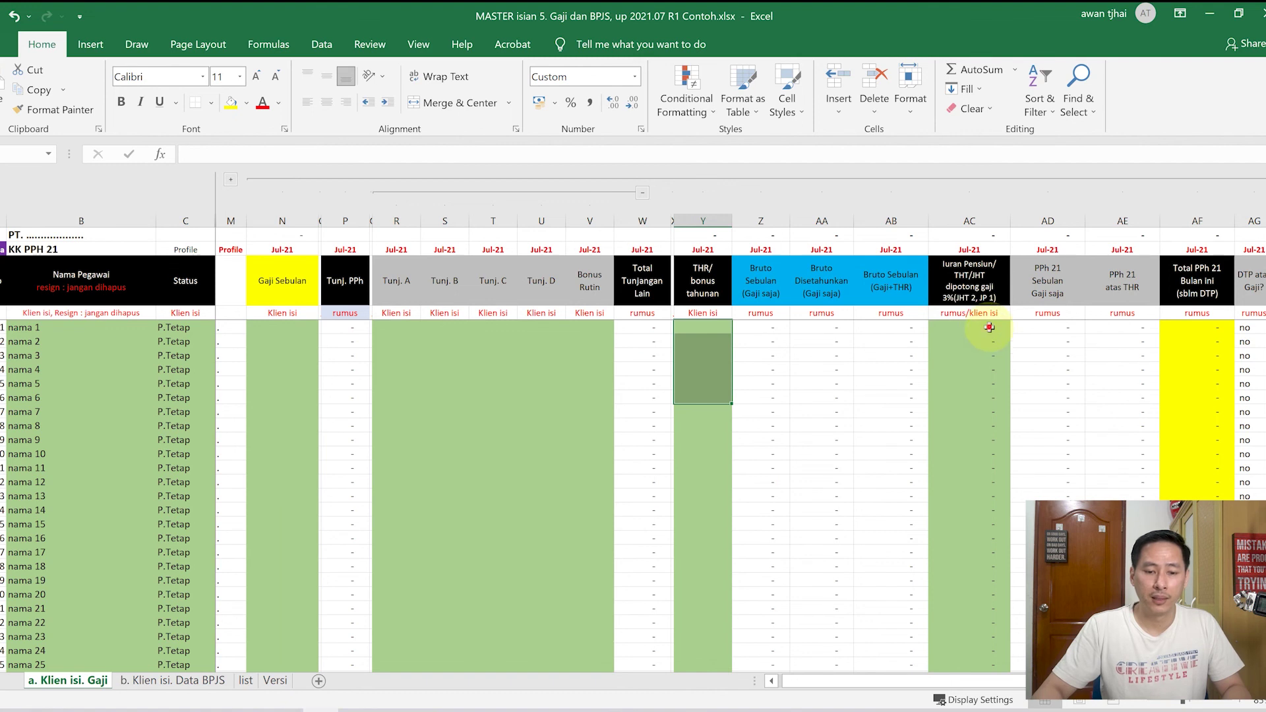
{"action": "left_click_drag", "start_coordinate": [989, 327], "coordinate": [993, 425]}
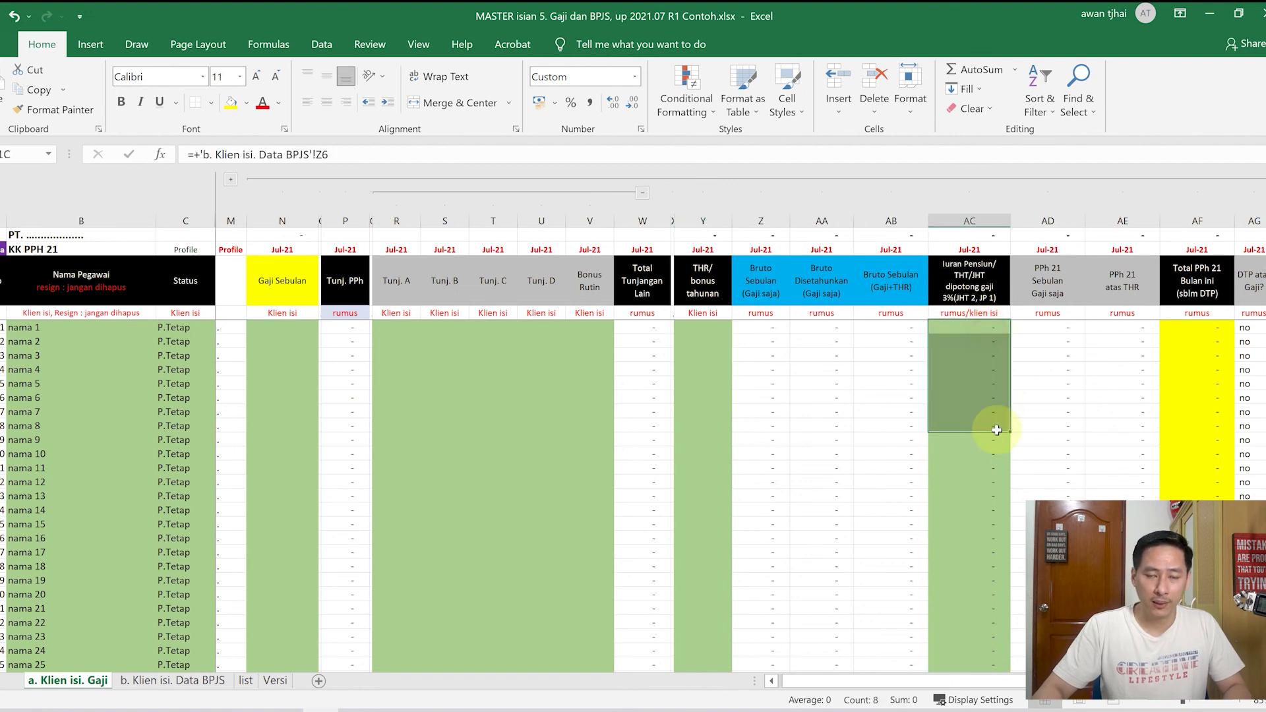
{"action": "left_click", "coordinate": [167, 683]}
{"action": "left_click", "coordinate": [72, 242]}
{"action": "scroll", "coordinate": [99, 263], "scroll_direction": "up", "scroll_amount": 7}
Step: Highlight the BPJS reported-wage cells and K–N yes/no flags, then inspect the pension link in AC6 of 'a. Klien isi. Gaji'
{"action": "scroll", "coordinate": [124, 272], "scroll_direction": "up", "scroll_amount": 7}
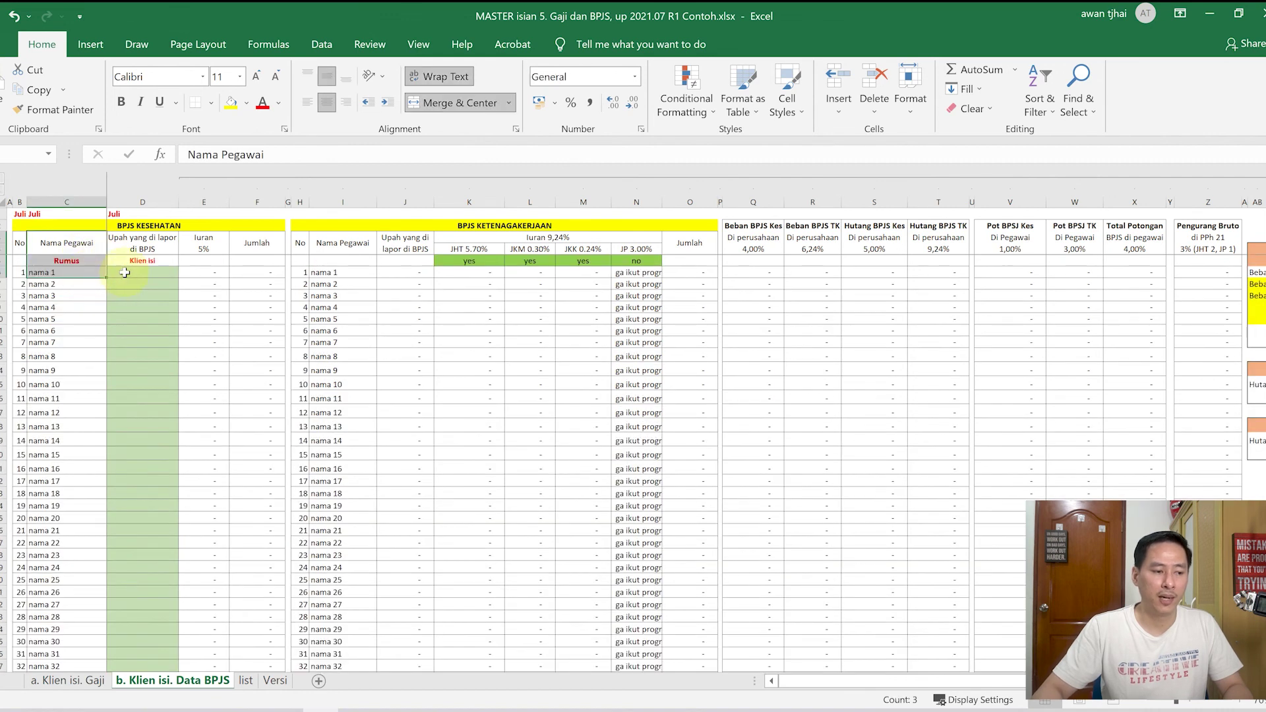
{"action": "left_click_drag", "start_coordinate": [125, 272], "coordinate": [141, 369]}
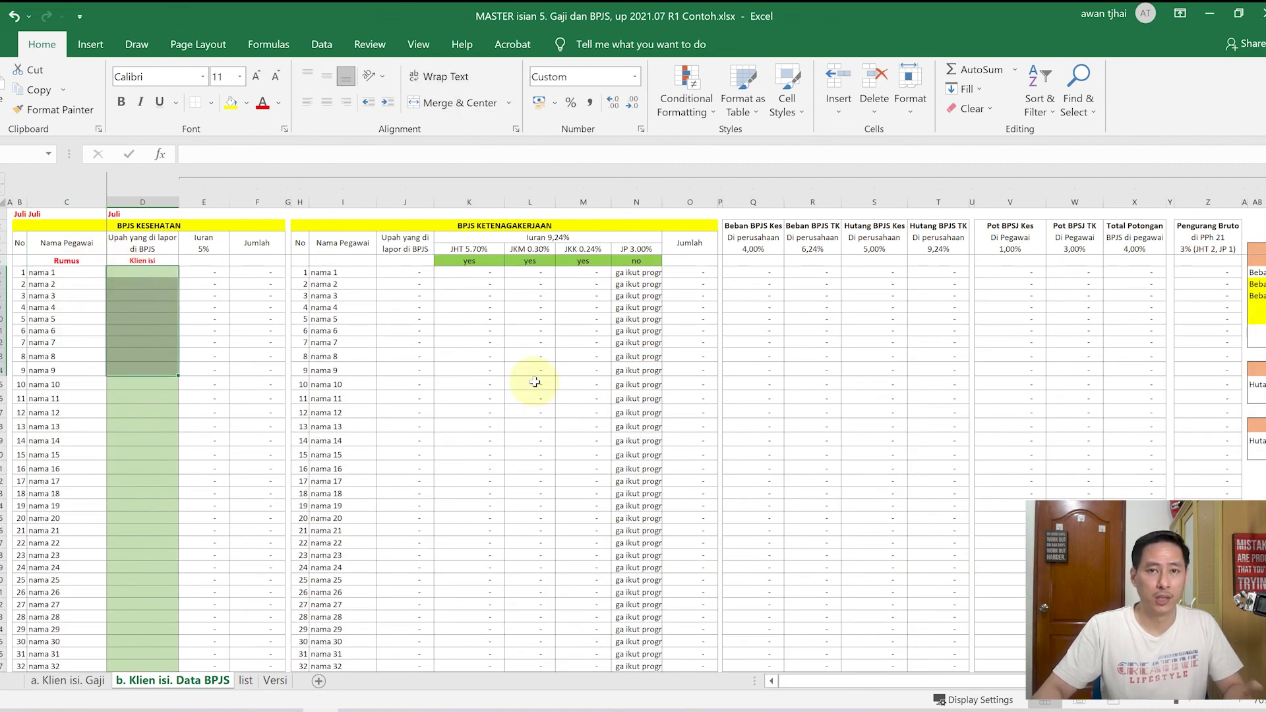
{"action": "left_click_drag", "start_coordinate": [470, 261], "coordinate": [656, 262]}
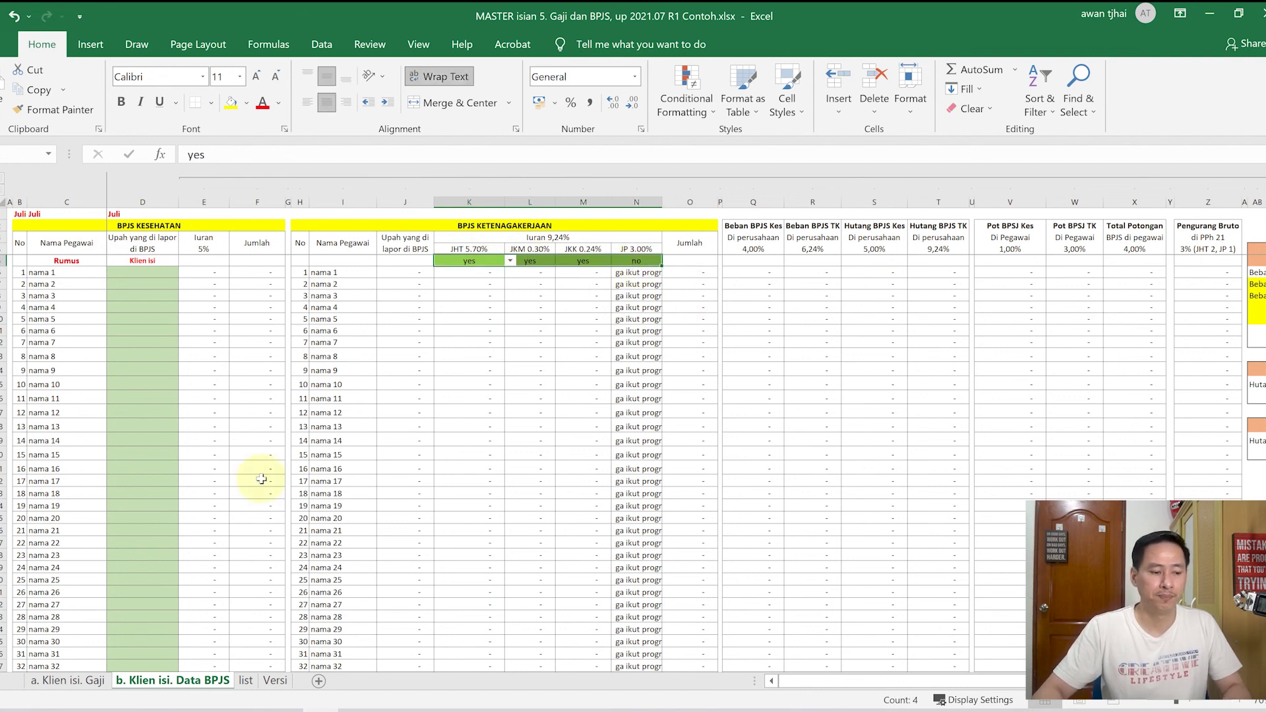
{"action": "left_click", "coordinate": [76, 685]}
{"action": "left_click", "coordinate": [957, 394]}
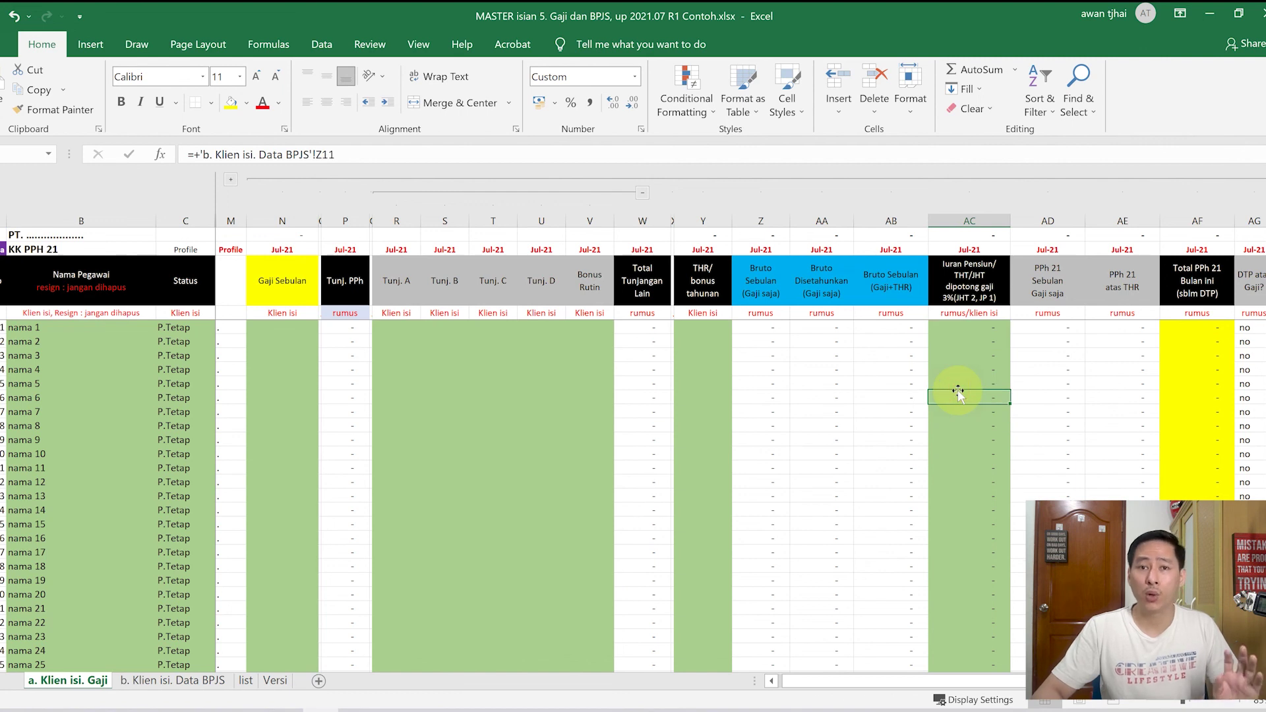